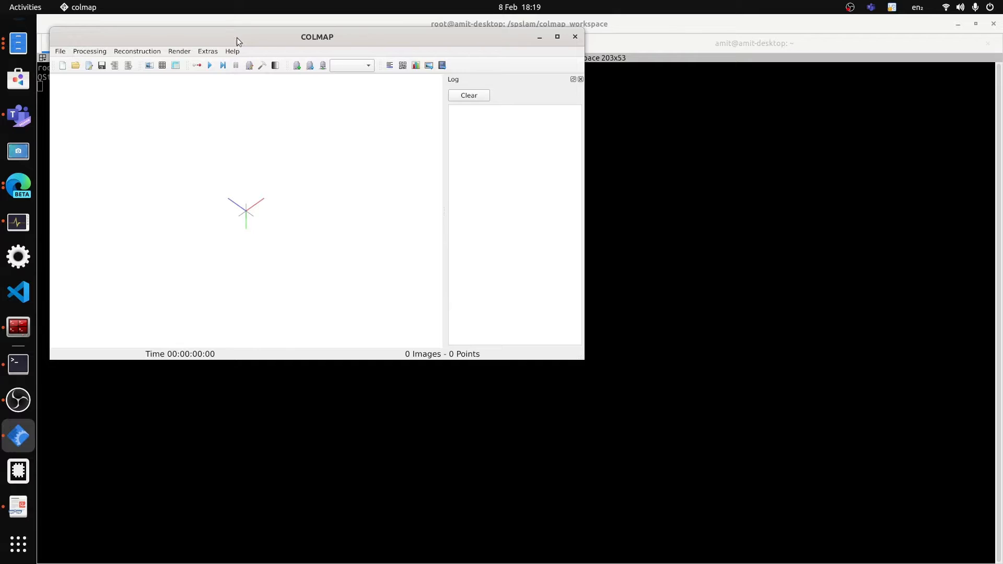
Start a new project and create its database file named "database" in /spslam/colmap_workspace
{"action": "left_click_drag", "start_coordinate": [237, 38], "coordinate": [418, 158]}
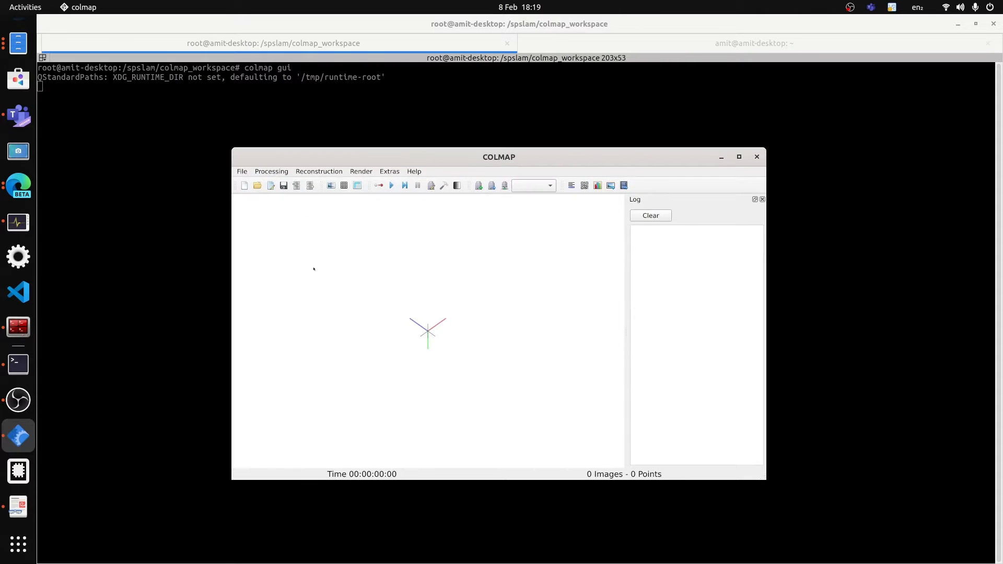
{"action": "left_click", "coordinate": [243, 173]}
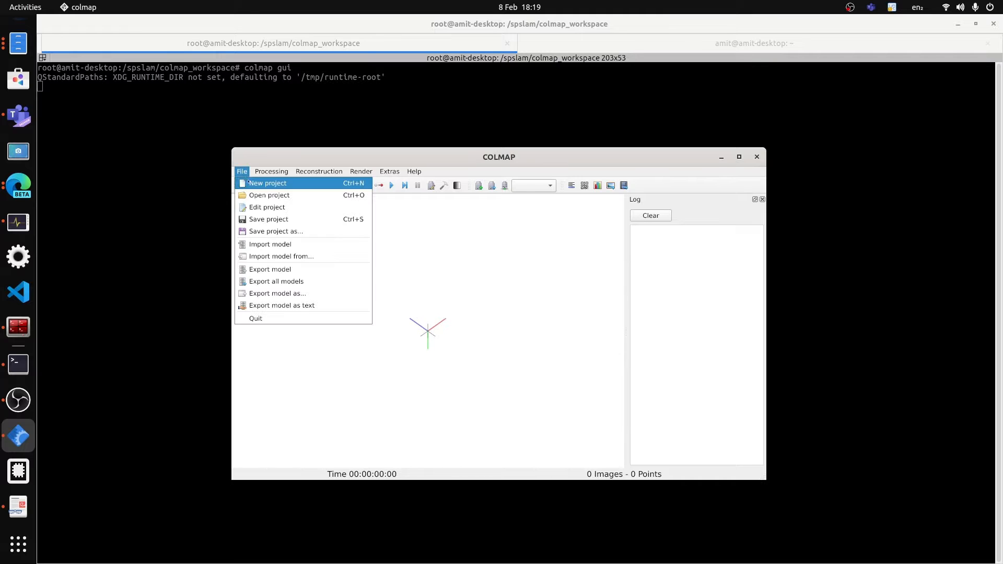
{"action": "left_click", "coordinate": [286, 184]}
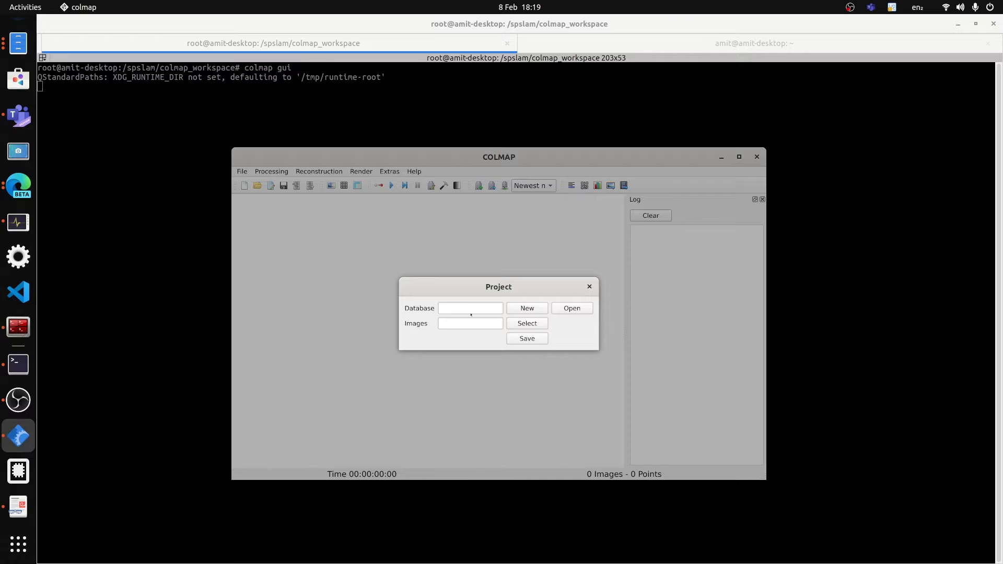
{"action": "left_click", "coordinate": [527, 308]}
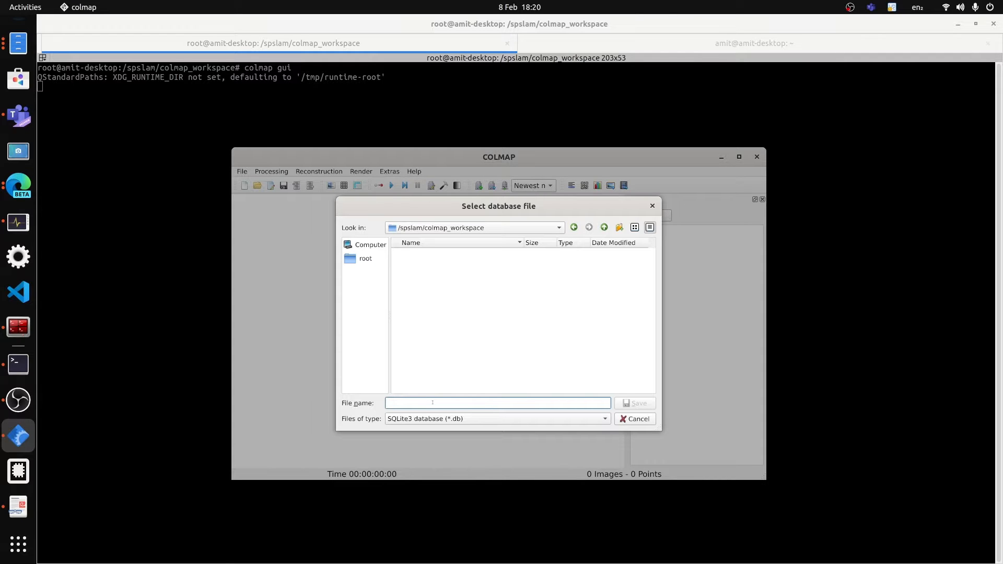
{"action": "type", "text": "database"}
{"action": "left_click", "coordinate": [635, 404]}
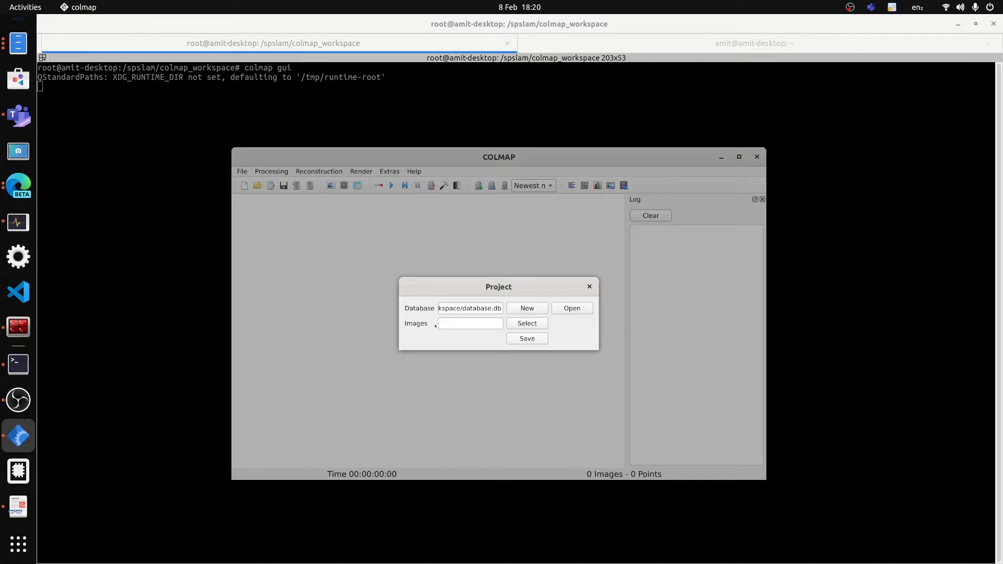
Set the project's image folder to /spslam/kitti-odometry-gray/sequences/07/image_0 and save the project settings
{"action": "left_click", "coordinate": [529, 324]}
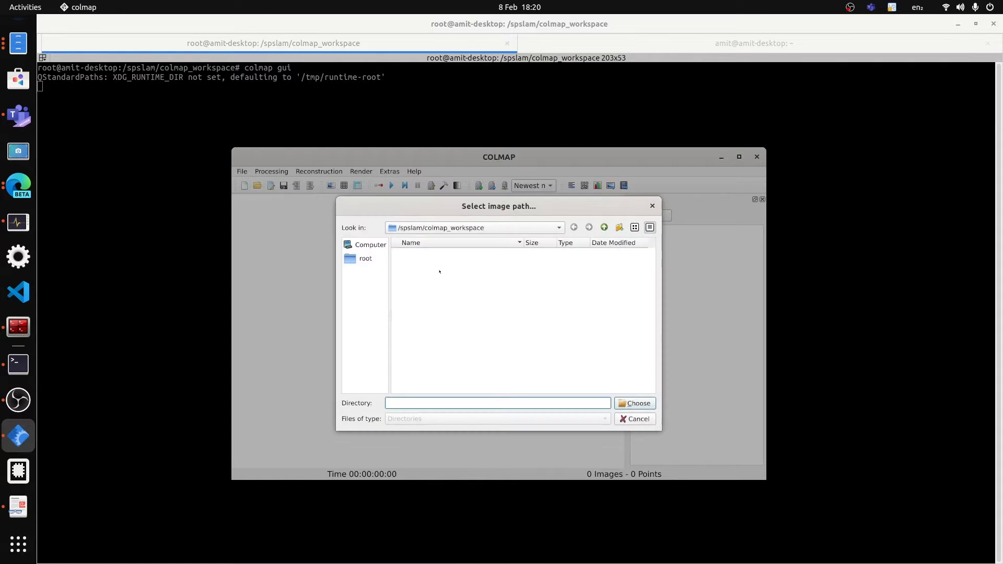
{"action": "left_click", "coordinate": [605, 227]}
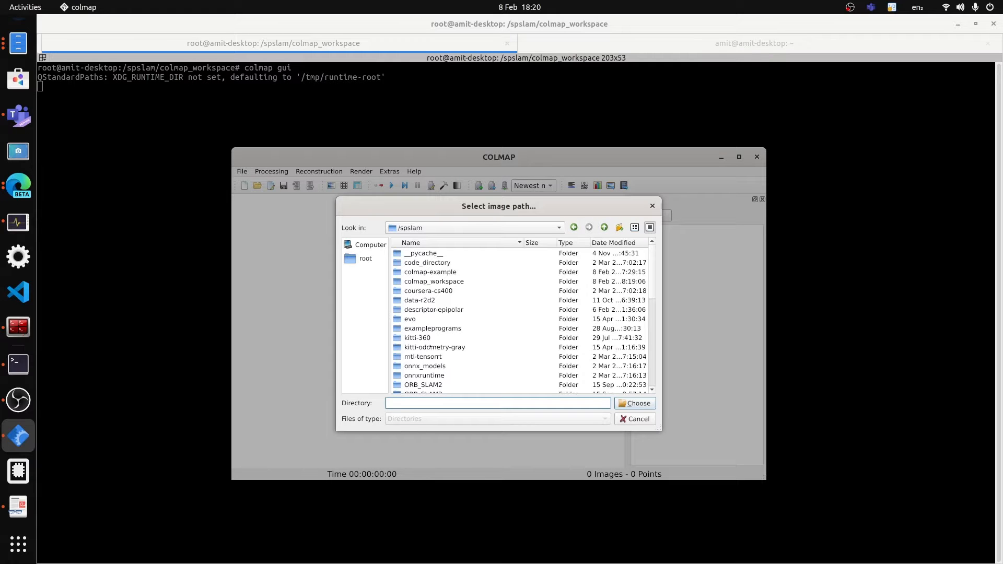
{"action": "double_click", "coordinate": [460, 347]}
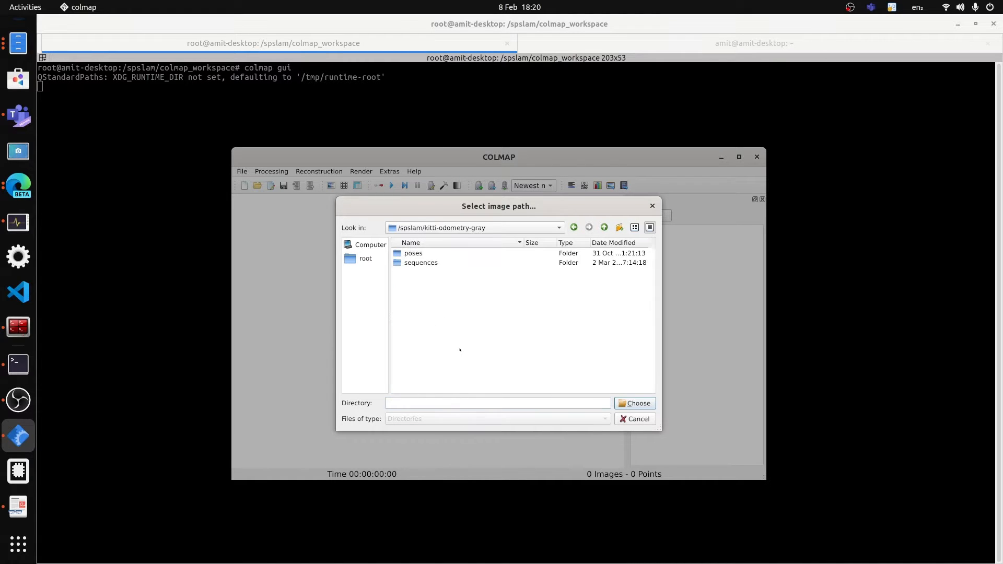
{"action": "double_click", "coordinate": [420, 263]}
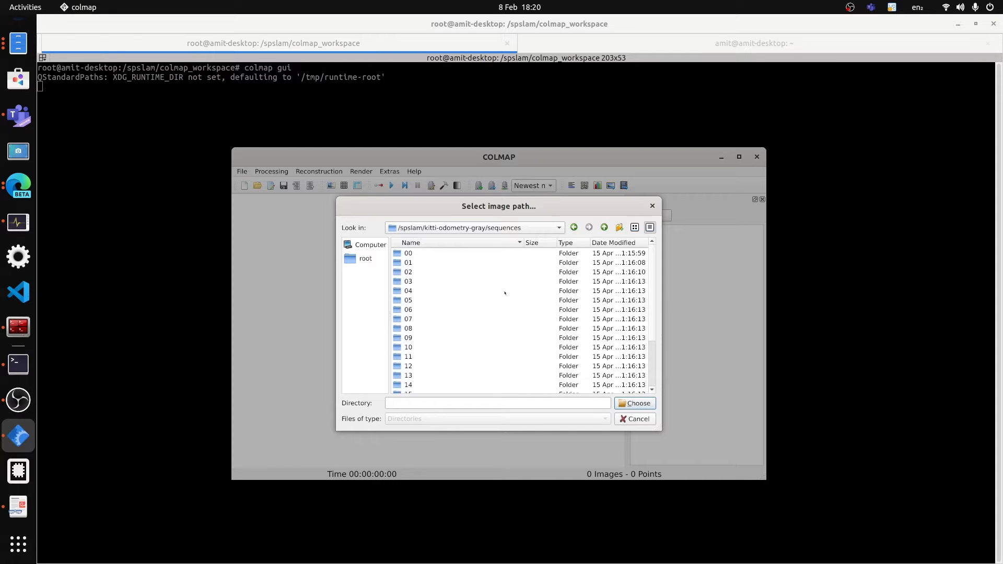
{"action": "double_click", "coordinate": [408, 319]}
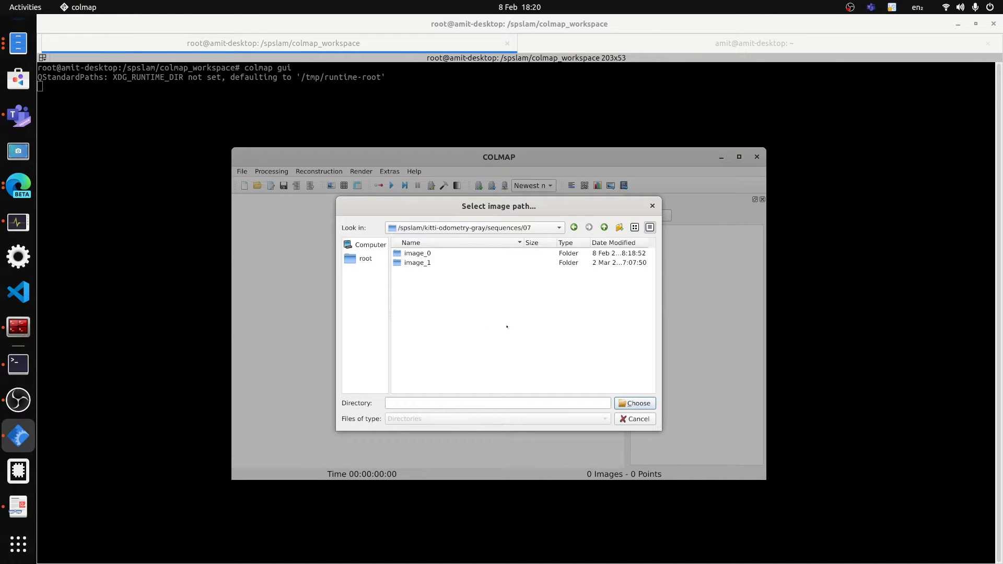
{"action": "double_click", "coordinate": [450, 255]}
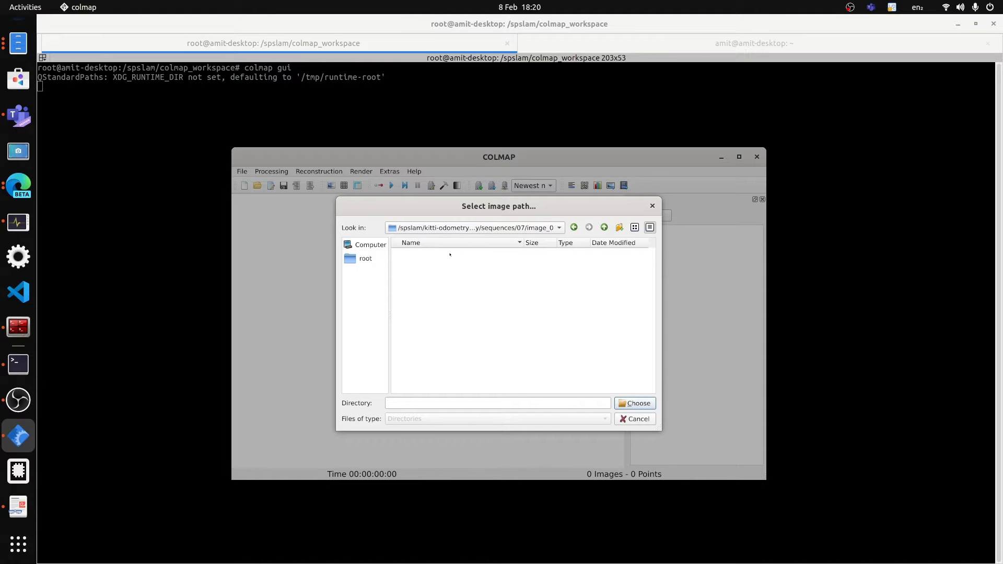
{"action": "left_click", "coordinate": [637, 403]}
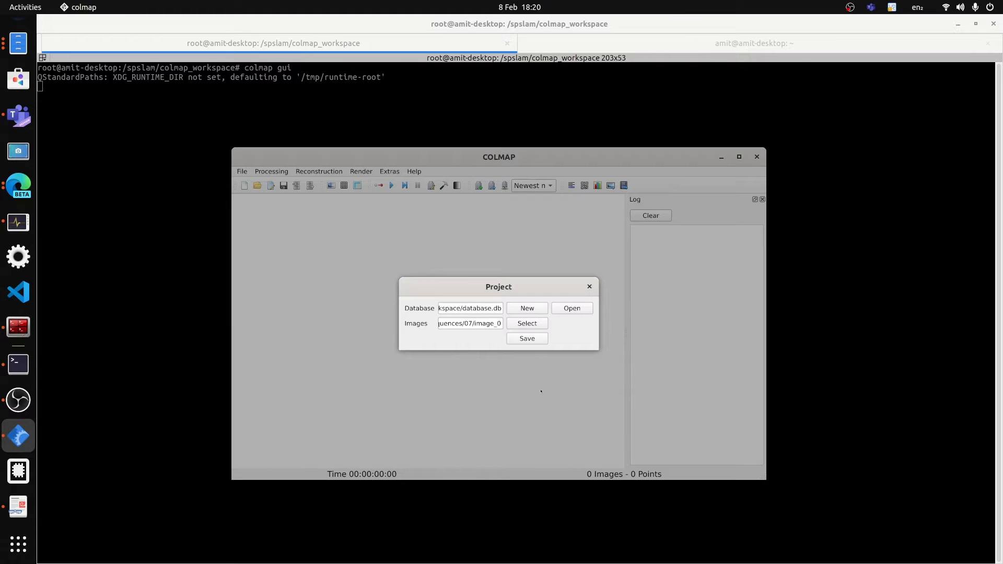
{"action": "left_click", "coordinate": [525, 338]}
{"action": "left_click", "coordinate": [517, 339]}
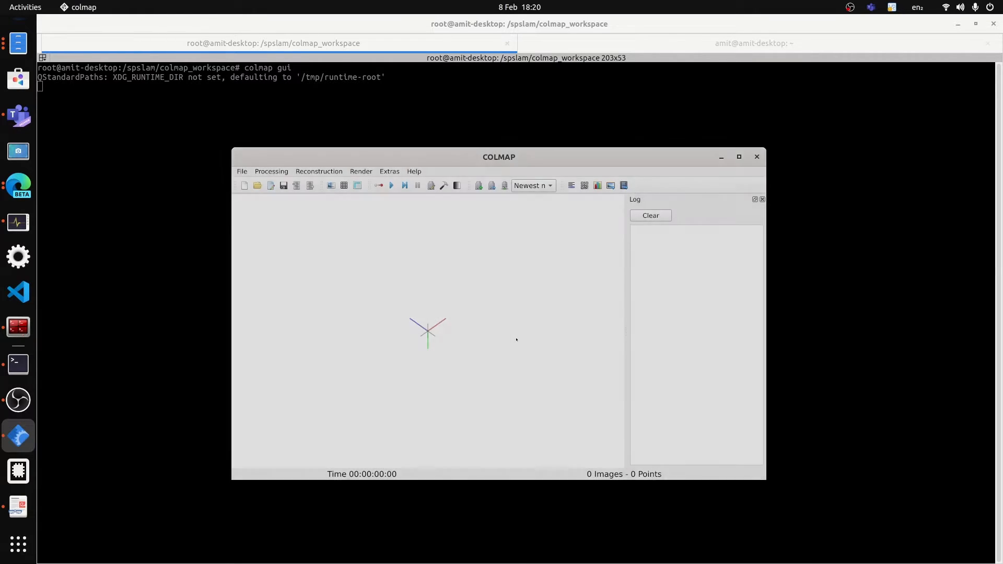
Save the project under the name "Project" in the /spslam/colmap_workspace folder
{"action": "left_click", "coordinate": [239, 171]}
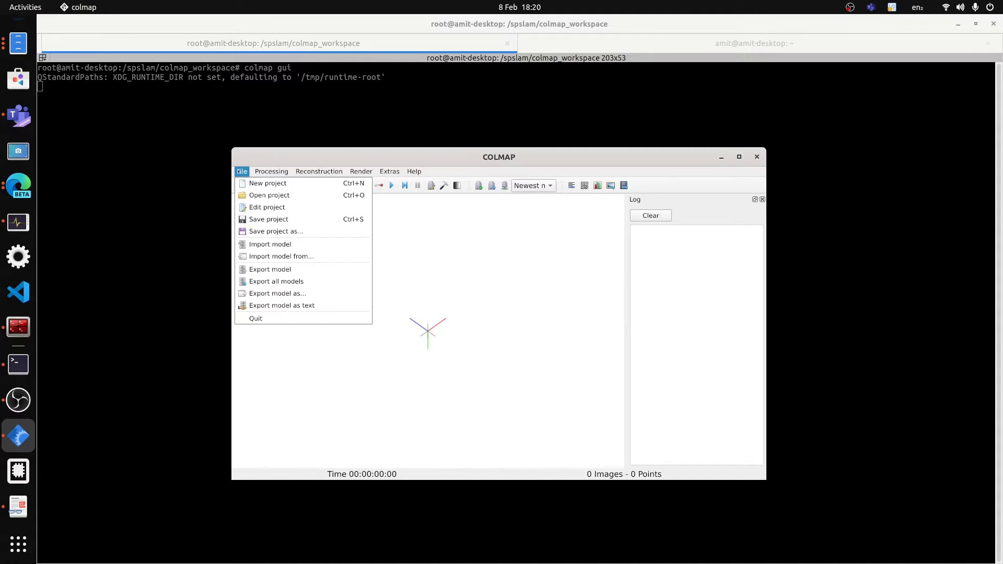
{"action": "left_click", "coordinate": [286, 231]}
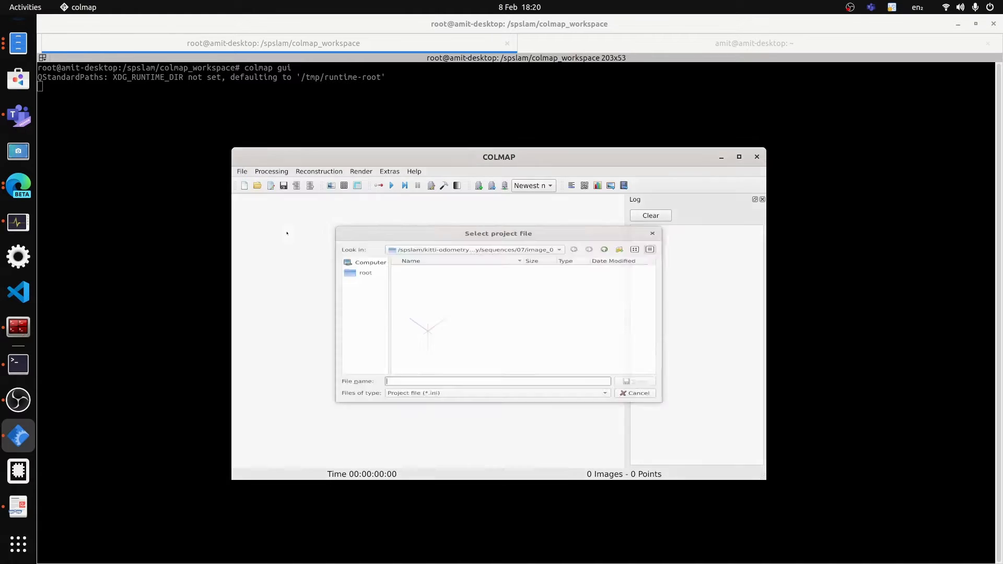
{"action": "left_click", "coordinate": [604, 228]}
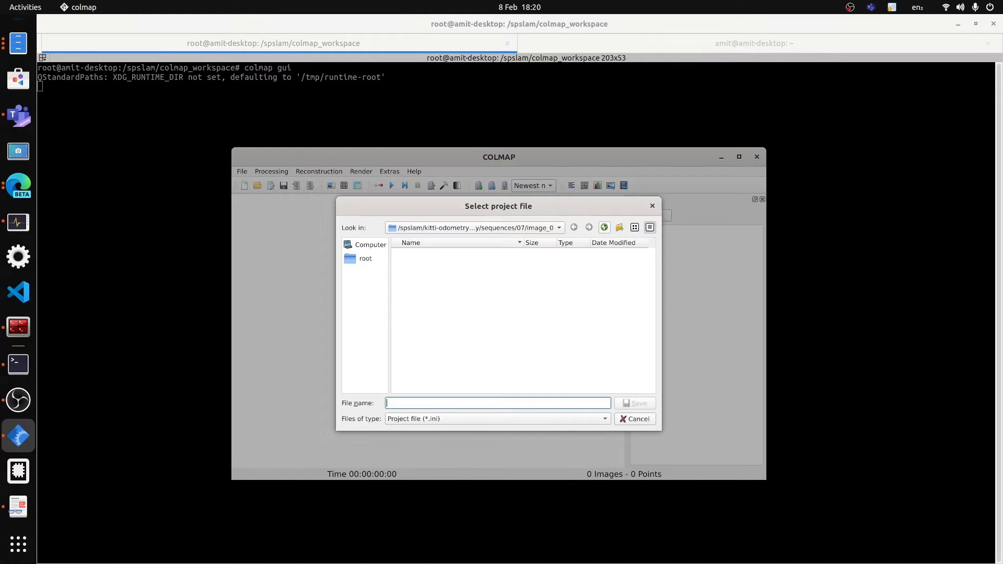
{"action": "left_click", "coordinate": [604, 228]}
{"action": "left_click", "coordinate": [604, 227]}
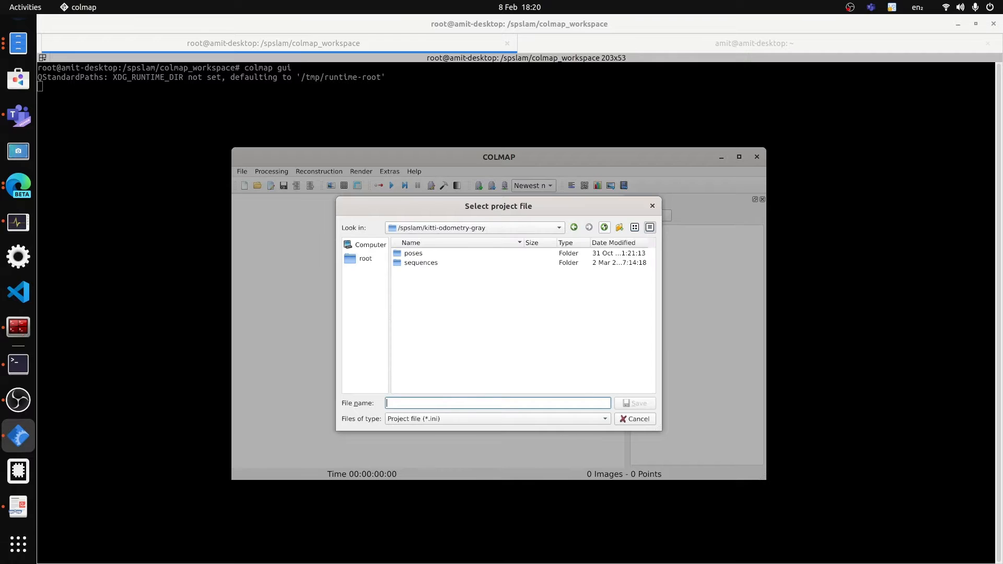
{"action": "left_click", "coordinate": [605, 227]}
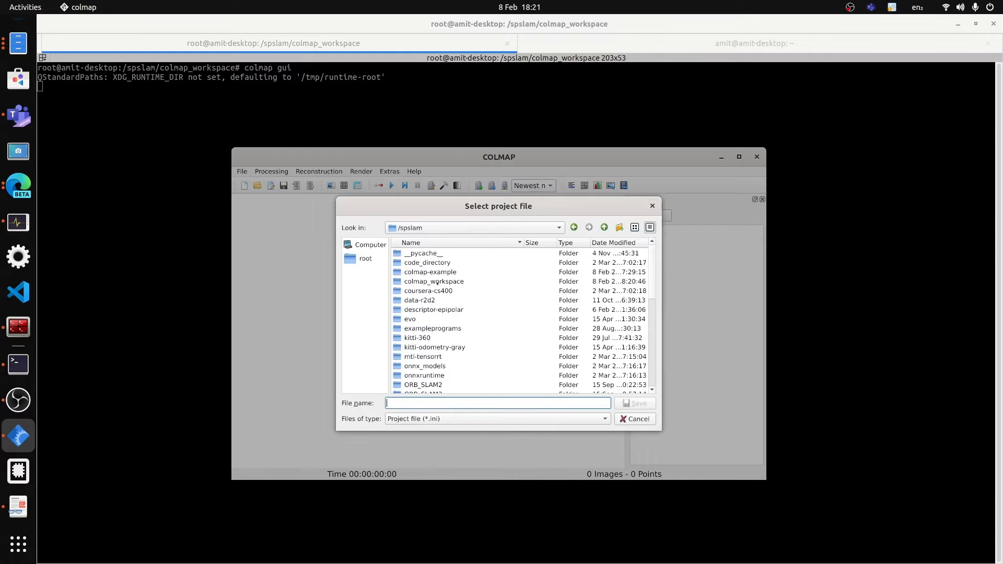
{"action": "double_click", "coordinate": [428, 283]}
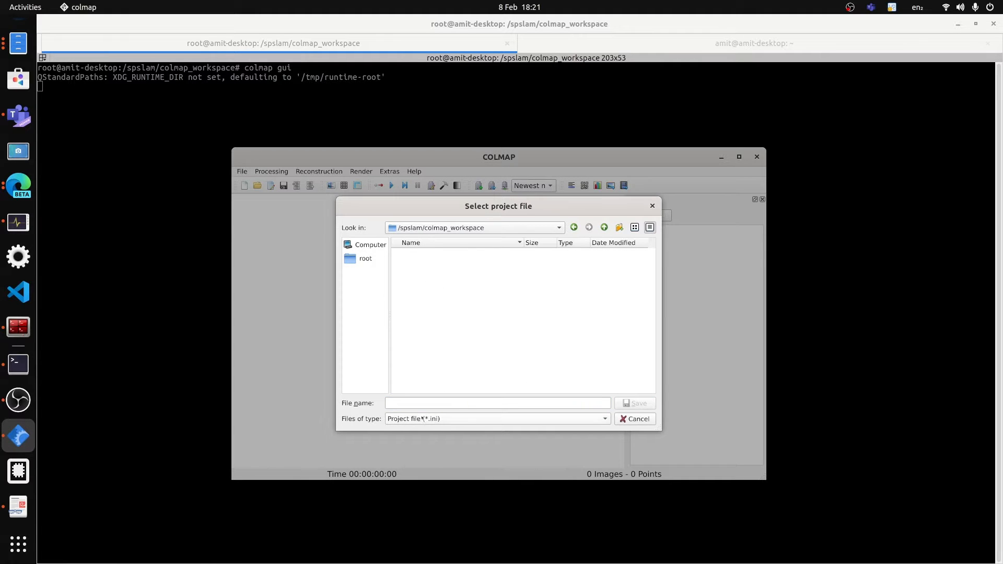
{"action": "left_click", "coordinate": [418, 401]}
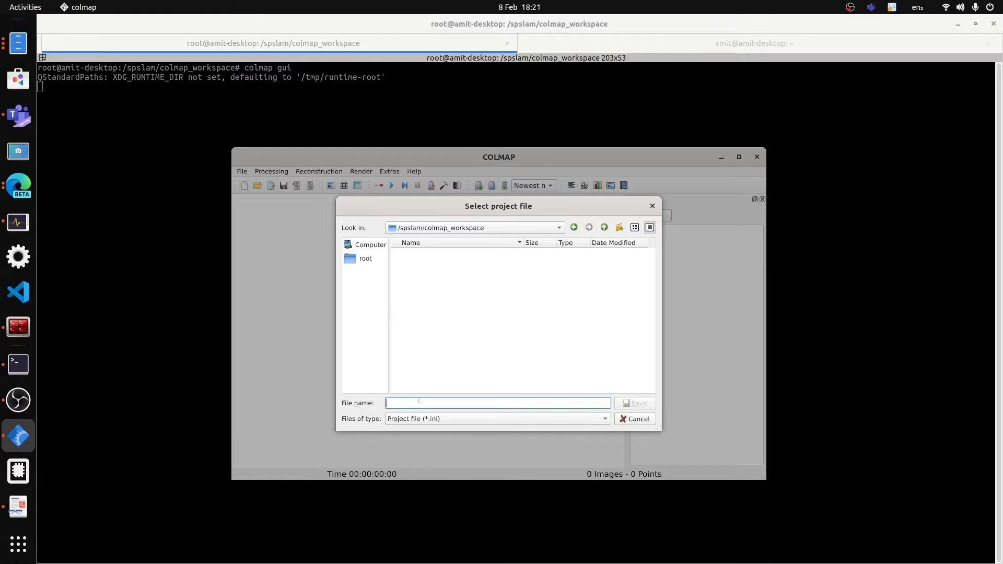
{"action": "type", "text": "Project"}
{"action": "left_click", "coordinate": [626, 403]}
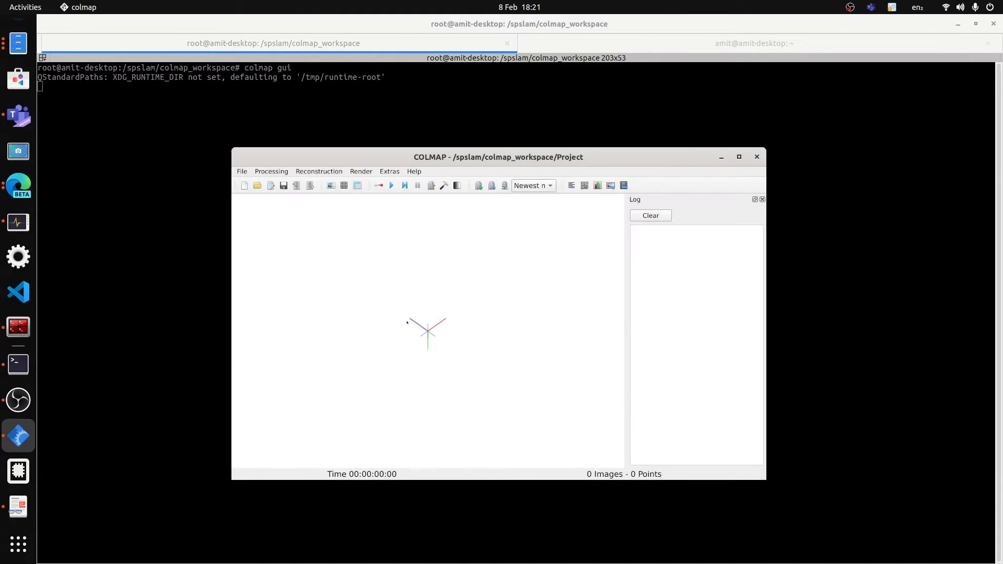
Examine the image and camera tables in the project's database management, and close it
{"action": "left_click", "coordinate": [275, 173]}
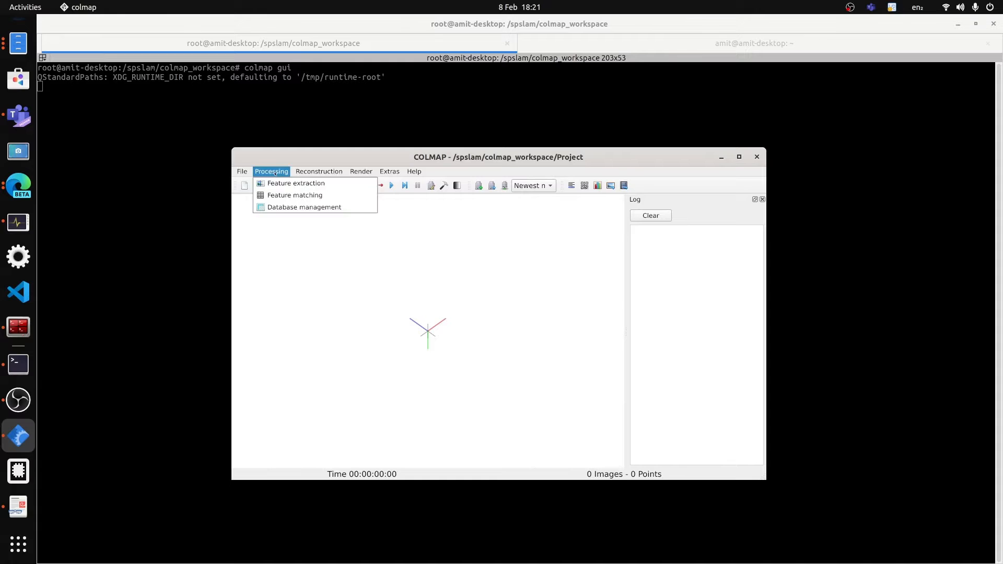
{"action": "left_click", "coordinate": [289, 208]}
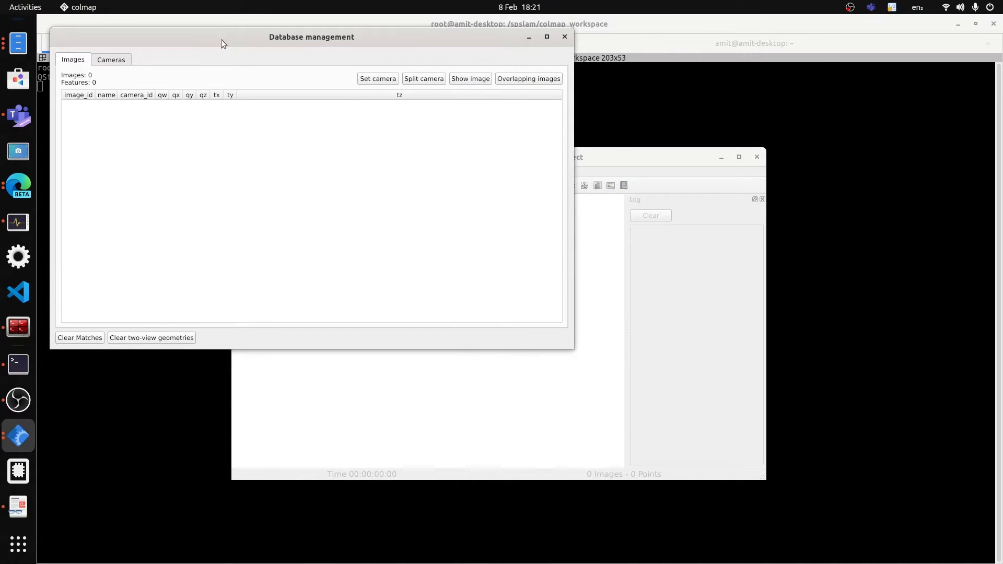
{"action": "left_click_drag", "start_coordinate": [229, 40], "coordinate": [430, 199]}
{"action": "left_click", "coordinate": [310, 216]}
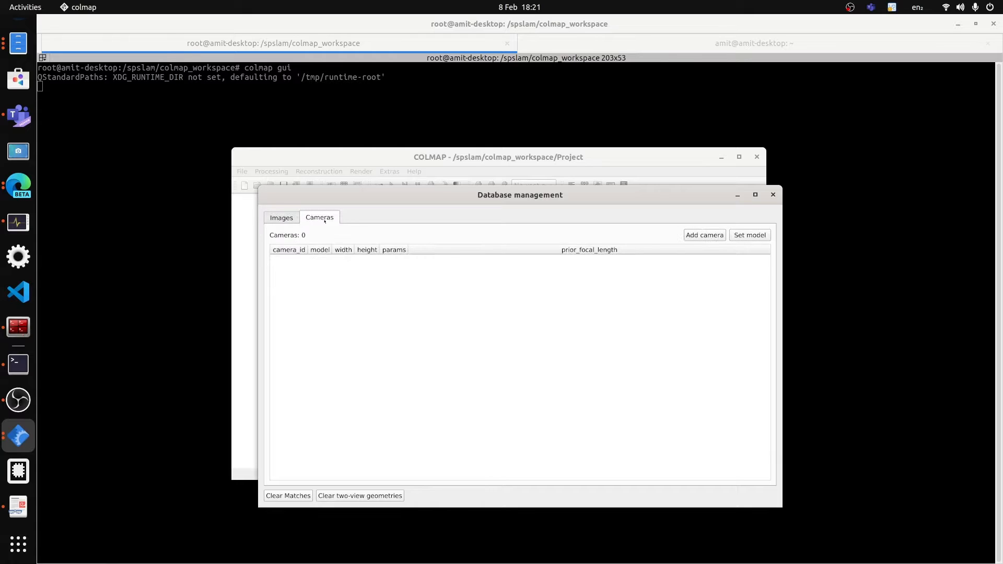
{"action": "left_click", "coordinate": [285, 218]}
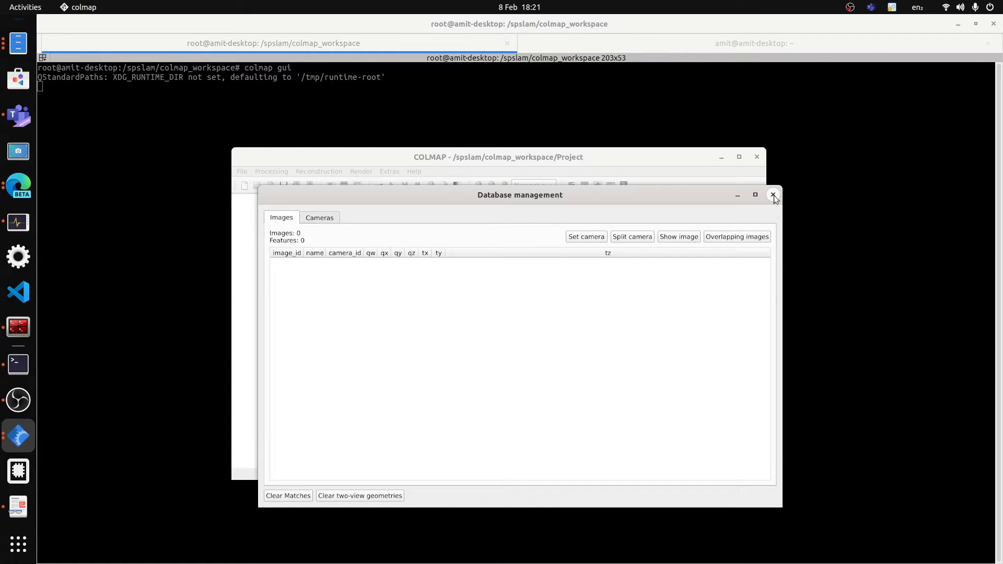
{"action": "left_click", "coordinate": [320, 218]}
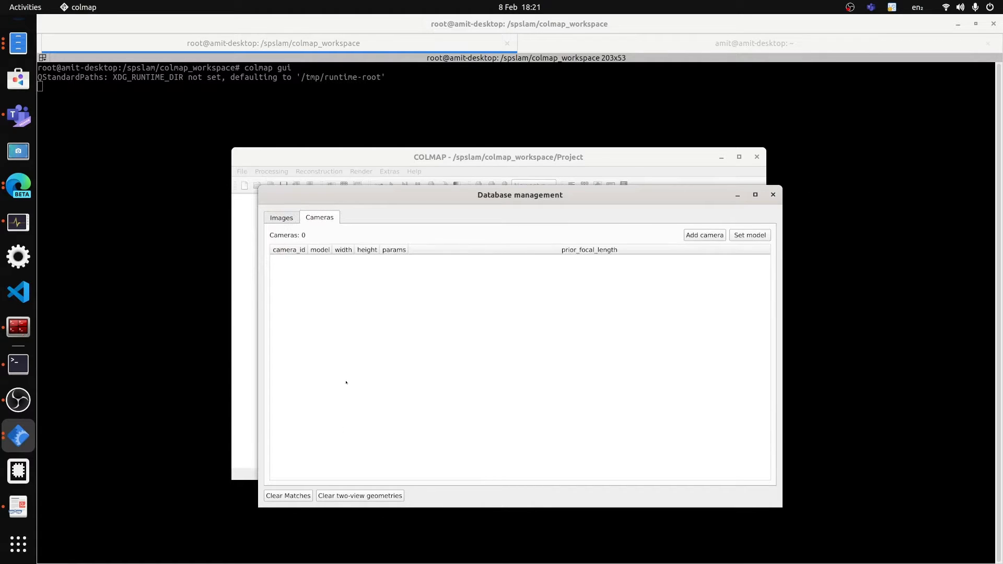
{"action": "left_click", "coordinate": [773, 194]}
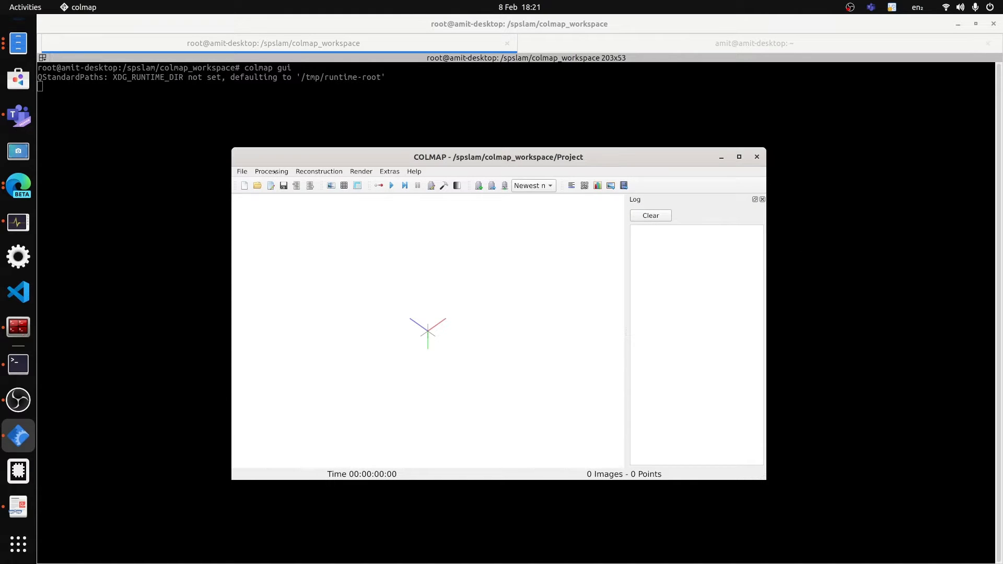
Configure feature extraction to use the PINHOLE camera model, shared for all images, with custom parameters
{"action": "left_click", "coordinate": [274, 173]}
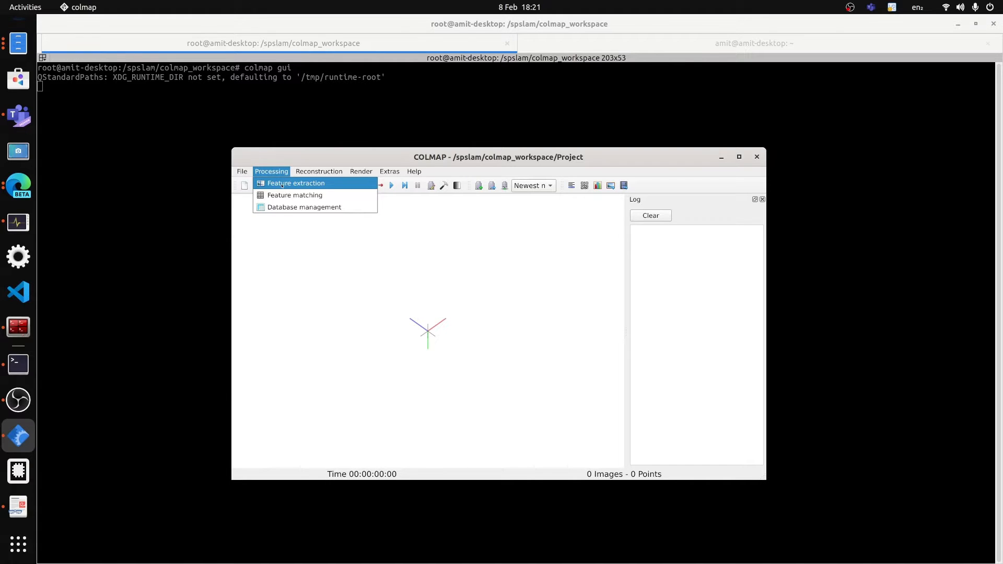
{"action": "left_click", "coordinate": [282, 185]}
{"action": "left_click_drag", "start_coordinate": [126, 40], "coordinate": [488, 160]}
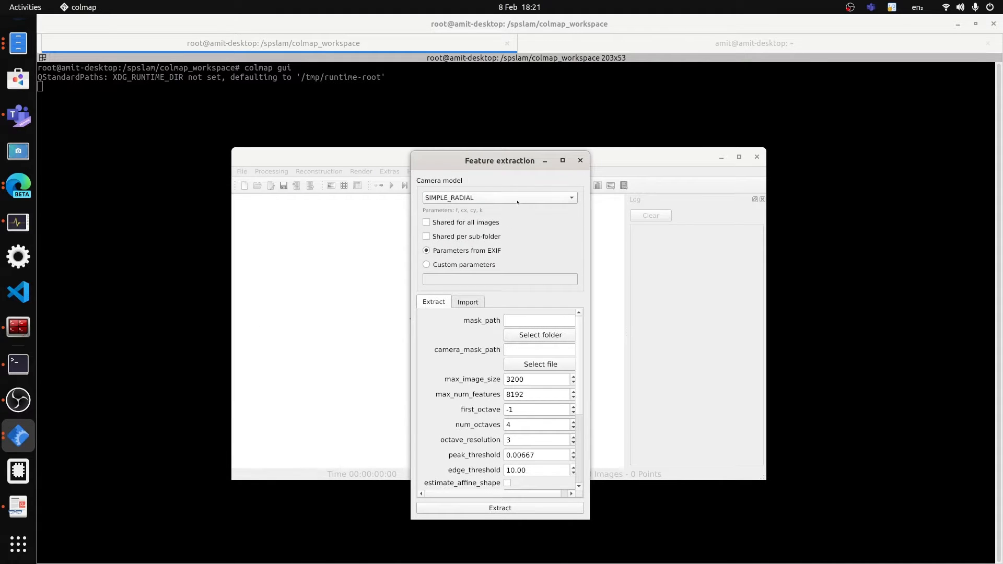
{"action": "left_click", "coordinate": [517, 201]}
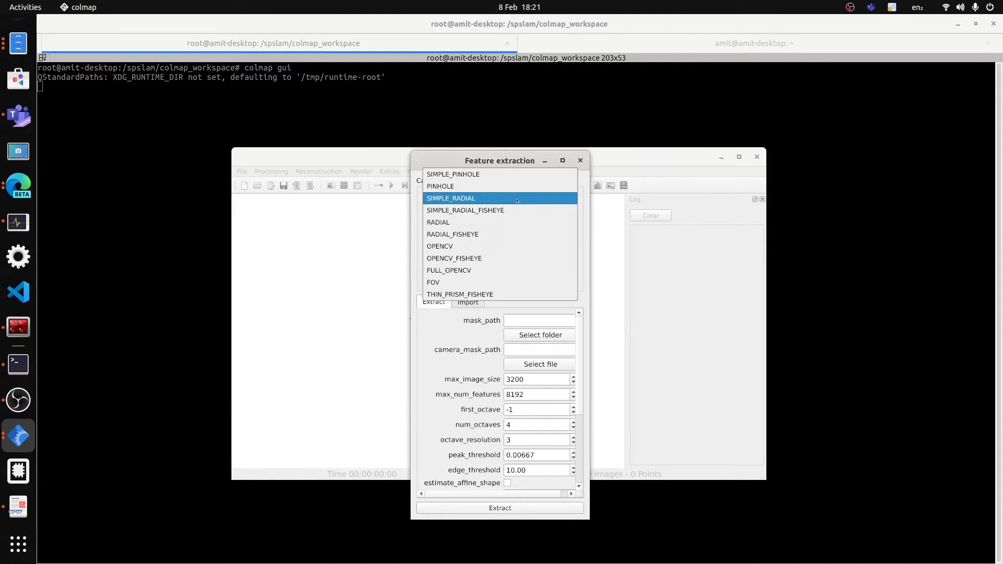
{"action": "left_click", "coordinate": [458, 188]}
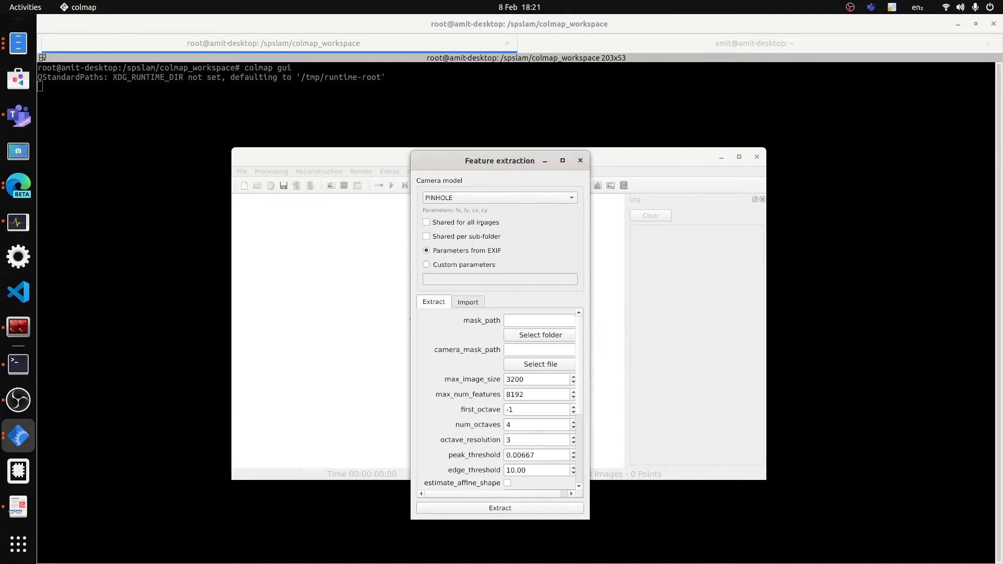
{"action": "left_click", "coordinate": [426, 223]}
{"action": "left_click", "coordinate": [426, 265]}
Paste the camera calibration as custom parameters and trim it to "707.0912, 707.0912, 601.8873, 183.1104"
{"action": "left_click", "coordinate": [474, 279]}
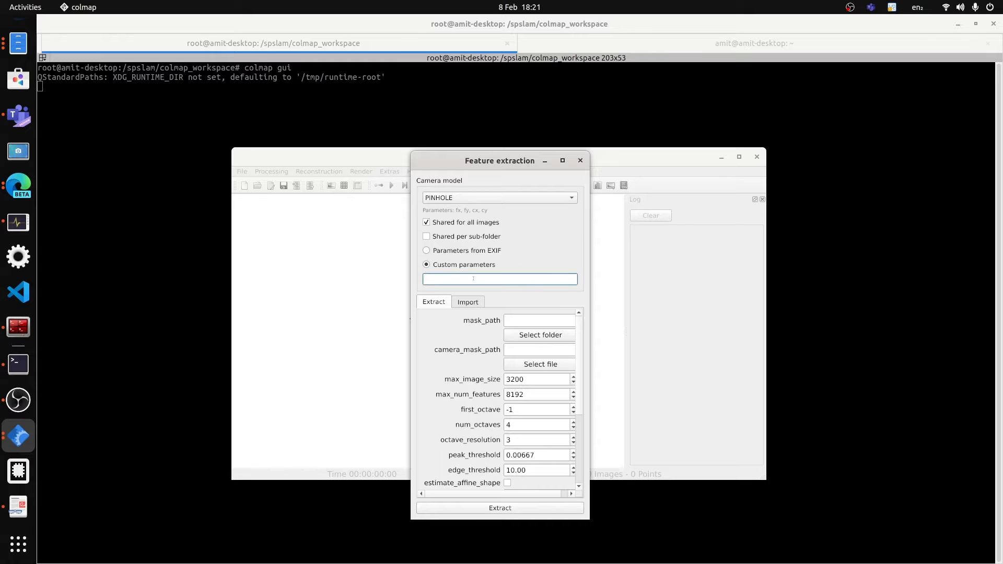
{"action": "key", "text": "ctrl+v"}
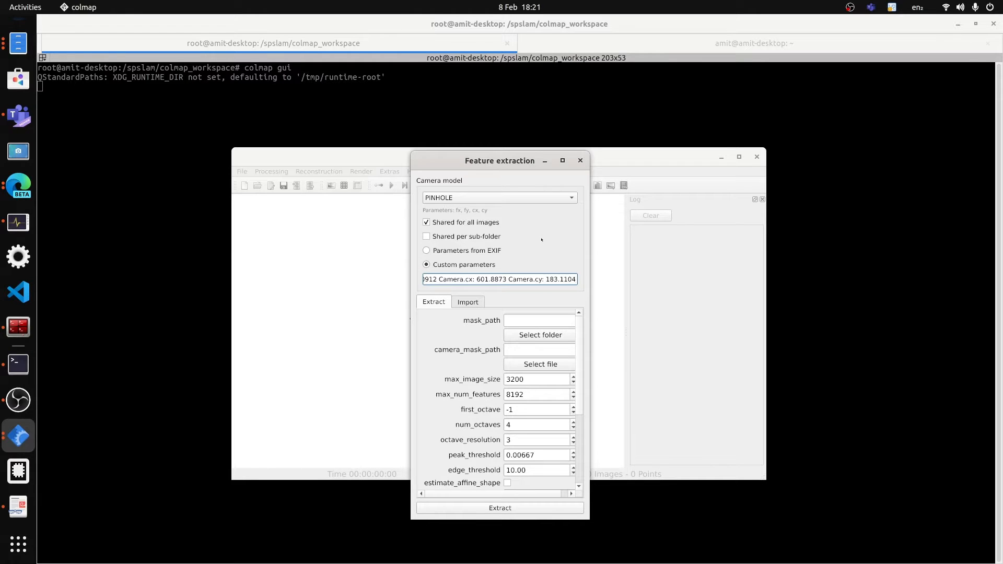
{"action": "key", "text": "BackSpace"}
{"action": "key", "text": "BackSpace"}
{"action": "key", "text": "BackSpace"}
{"action": "key", "text": "BackSpace"}
{"action": "key", "text": "BackSpace"}
{"action": "key", "text": "BackSpace"}
{"action": "key", "text": "BackSpace"}
{"action": "key", "text": "BackSpace"}
{"action": "key", "text": "BackSpace"}
{"action": "key", "text": "BackSpace"}
{"action": "key", "text": "BackSpace"}
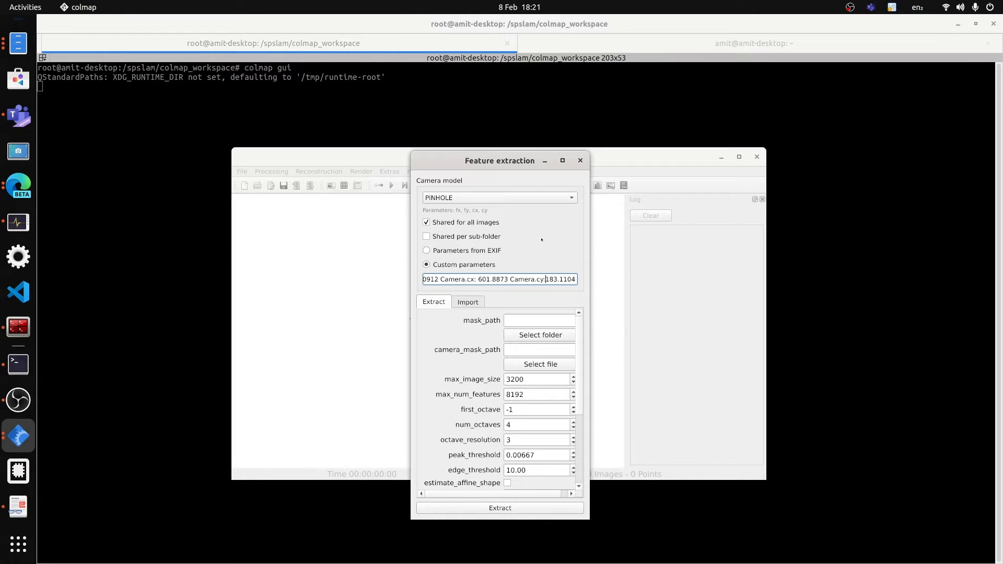
{"action": "key", "text": "BackSpace"}
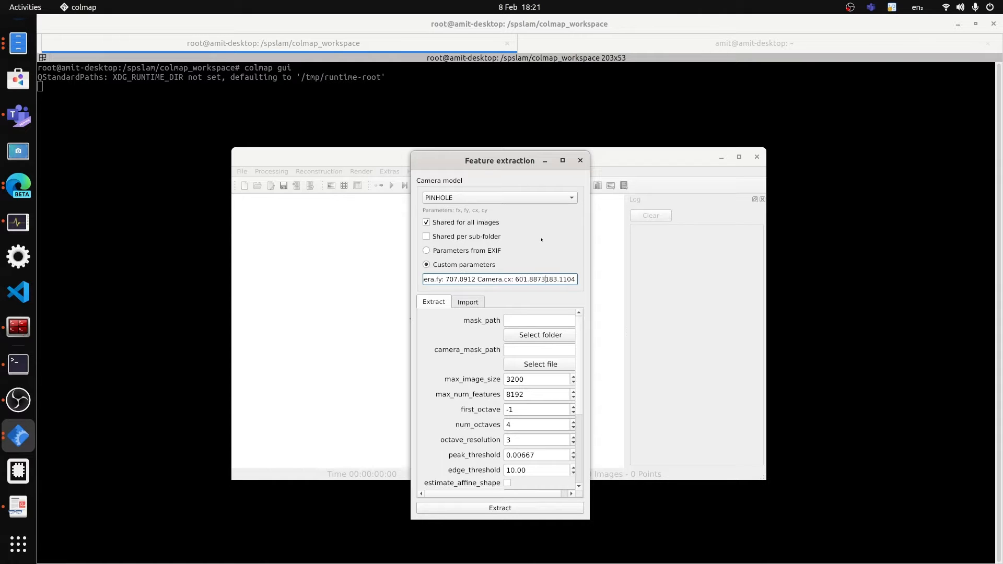
{"action": "type", "text": ","}
{"action": "key", "text": "Left"}
{"action": "key", "text": "BackSpace"}
{"action": "key", "text": "BackSpace"}
{"action": "key", "text": "BackSpace"}
{"action": "key", "text": "BackSpace"}
{"action": "key", "text": "BackSpace"}
{"action": "key", "text": "BackSpace"}
{"action": "key", "text": "BackSpace"}
{"action": "key", "text": "BackSpace"}
{"action": "key", "text": "BackSpace"}
{"action": "key", "text": "BackSpace"}
{"action": "key", "text": "BackSpace"}
{"action": "key", "text": "BackSpace"}
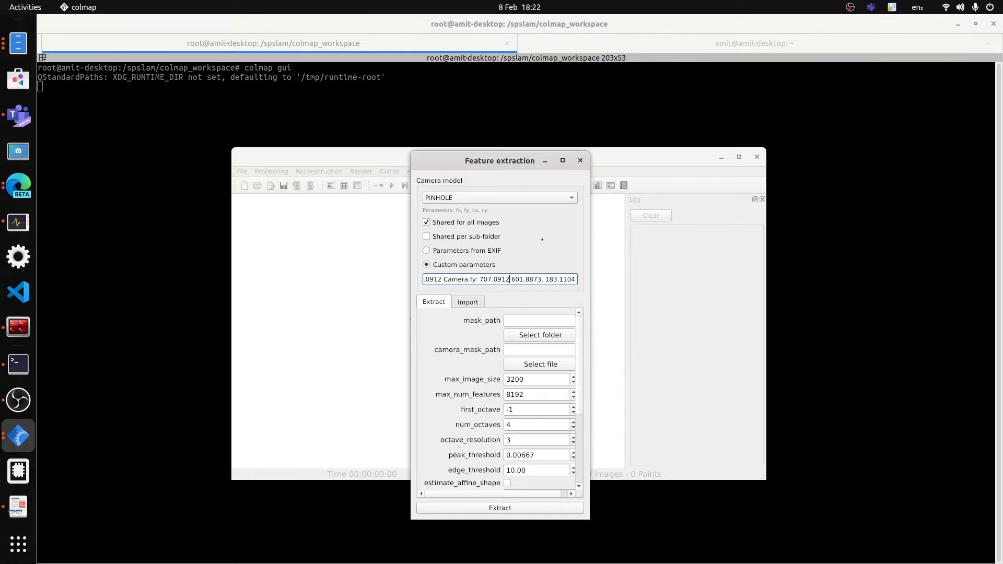
{"action": "type", "text": ","}
{"action": "key", "text": "Left"}
{"action": "key", "text": "Left"}
{"action": "key", "text": "Left"}
{"action": "key", "text": "Left"}
{"action": "key", "text": "Left"}
{"action": "key", "text": "Left"}
{"action": "key", "text": "Left"}
{"action": "key", "text": "Left"}
{"action": "key", "text": "Left"}
{"action": "key", "text": "Left"}
{"action": "key", "text": "BackSpace"}
{"action": "key", "text": "BackSpace"}
{"action": "key", "text": "BackSpace"}
{"action": "key", "text": "BackSpace"}
{"action": "key", "text": "BackSpace"}
{"action": "key", "text": "BackSpace"}
{"action": "key", "text": "BackSpace"}
{"action": "key", "text": "BackSpace"}
{"action": "key", "text": "BackSpace"}
{"action": "key", "text": "BackSpace"}
{"action": "key", "text": "BackSpace"}
{"action": "key", "text": "BackSpace"}
{"action": "type", "text": ","}
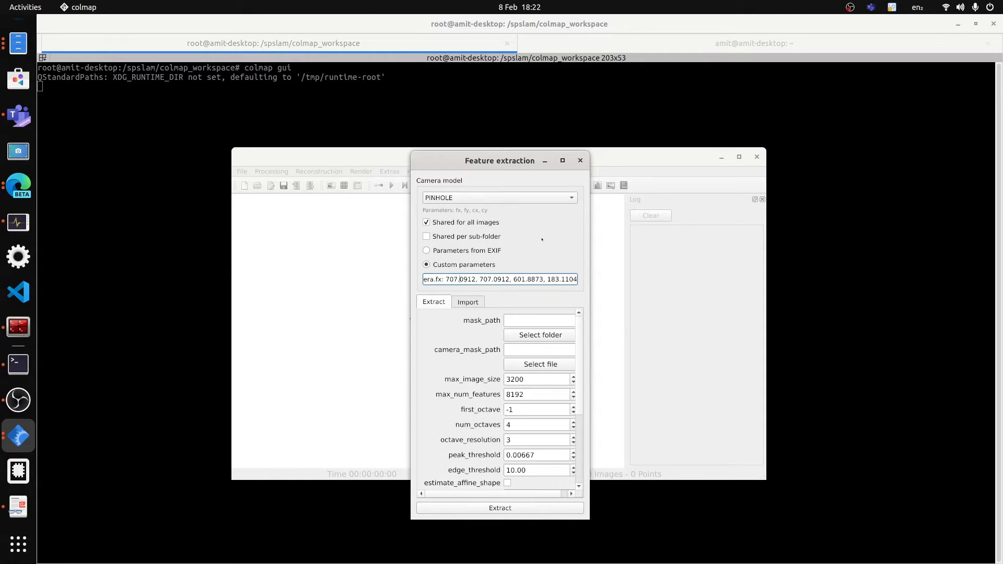
{"action": "key", "text": "BackSpace"}
{"action": "key", "text": "BackSpace"}
{"action": "key", "text": "BackSpace"}
{"action": "key", "text": "BackSpace"}
{"action": "key", "text": "BackSpace"}
{"action": "key", "text": "BackSpace"}
{"action": "key", "text": "BackSpace"}
{"action": "key", "text": "BackSpace"}
{"action": "key", "text": "BackSpace"}
{"action": "key", "text": "BackSpace"}
{"action": "key", "text": "BackSpace"}
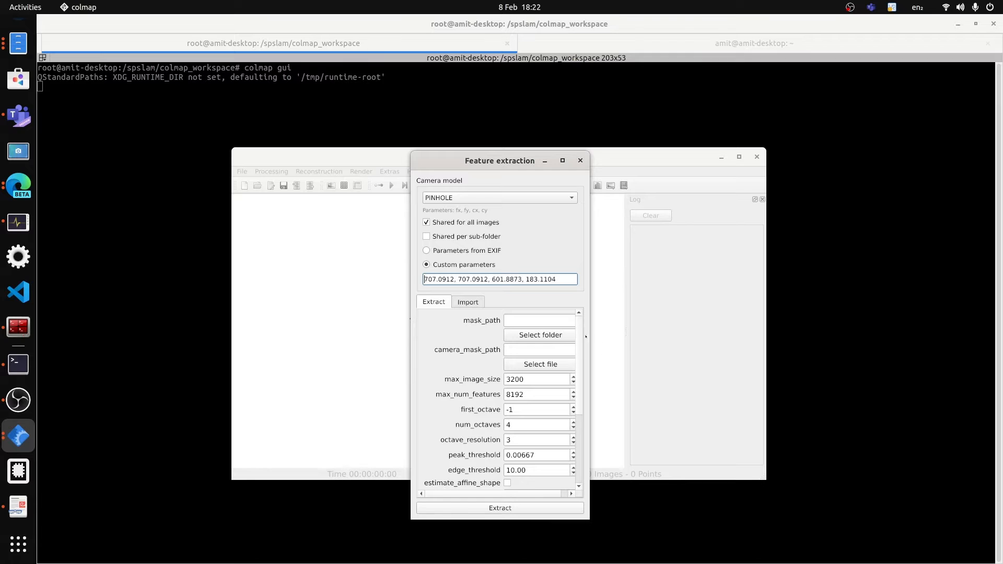
Try to import features from the /spslam/kitti-odometry-gray/sequences/07/image_0 folder
{"action": "left_click_drag", "start_coordinate": [580, 328], "coordinate": [586, 401]}
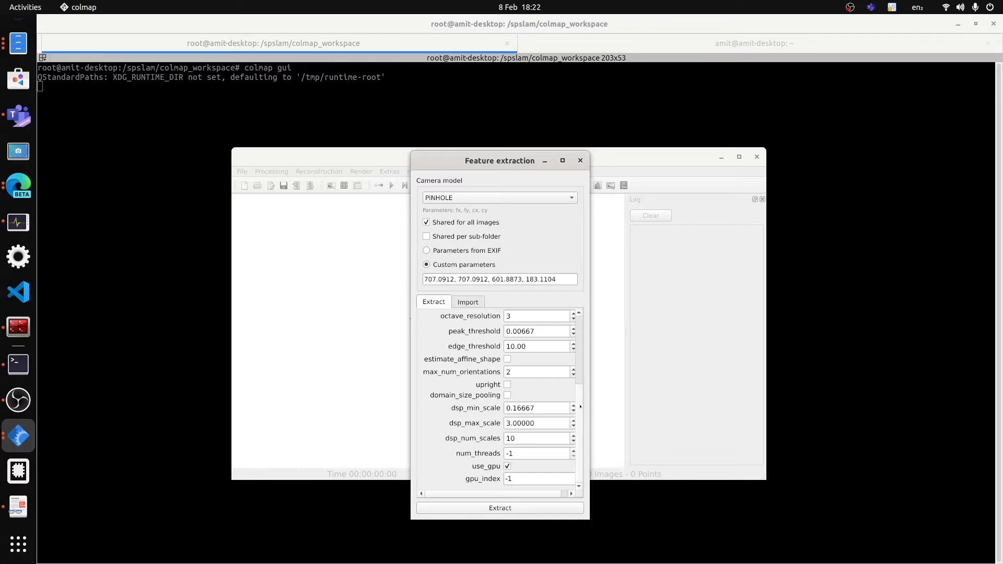
{"action": "scroll", "coordinate": [540, 314], "scroll_direction": "up", "scroll_amount": 5}
{"action": "left_click", "coordinate": [467, 303]}
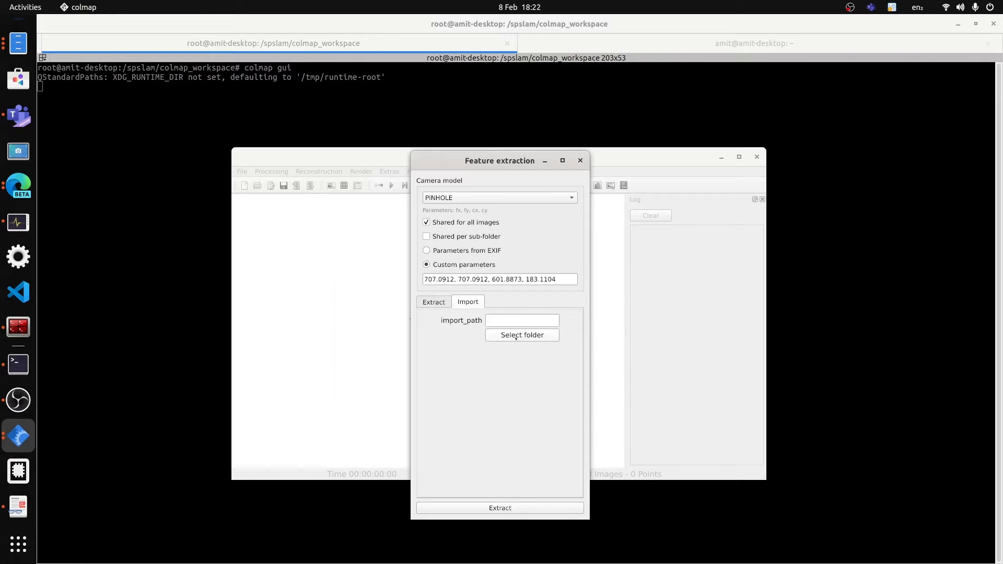
{"action": "left_click", "coordinate": [516, 337]}
{"action": "left_click", "coordinate": [606, 248]}
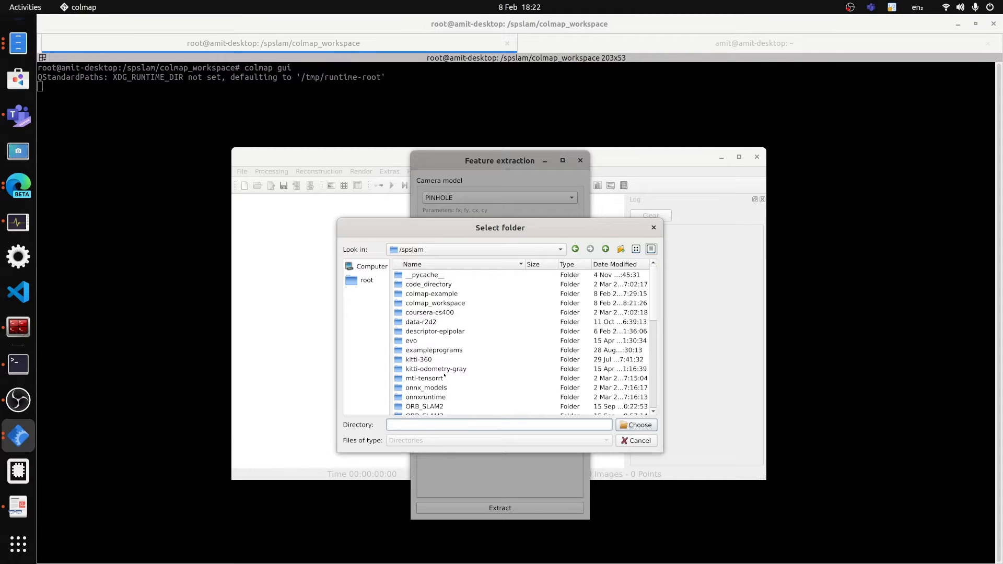
{"action": "double_click", "coordinate": [436, 369]}
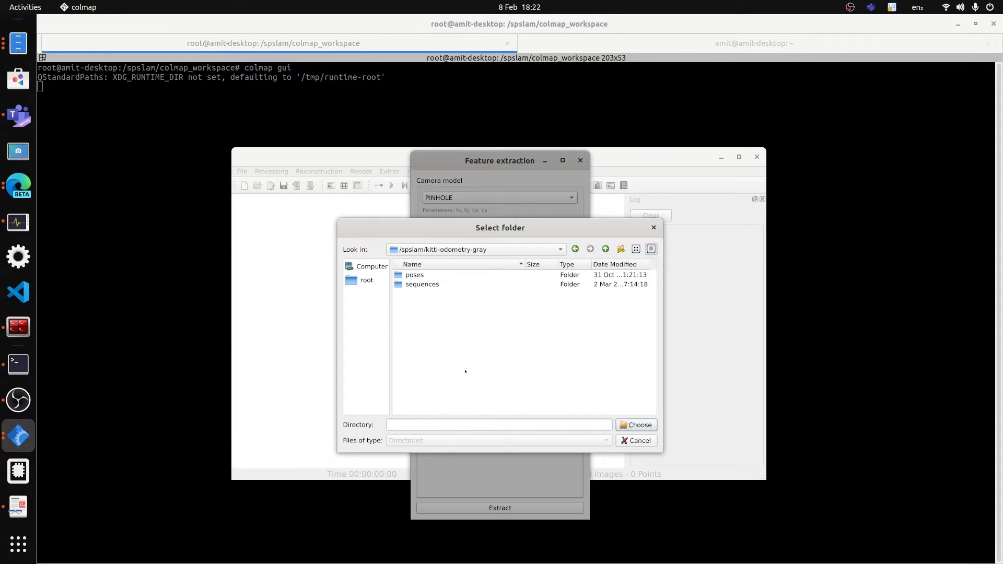
{"action": "double_click", "coordinate": [438, 284]}
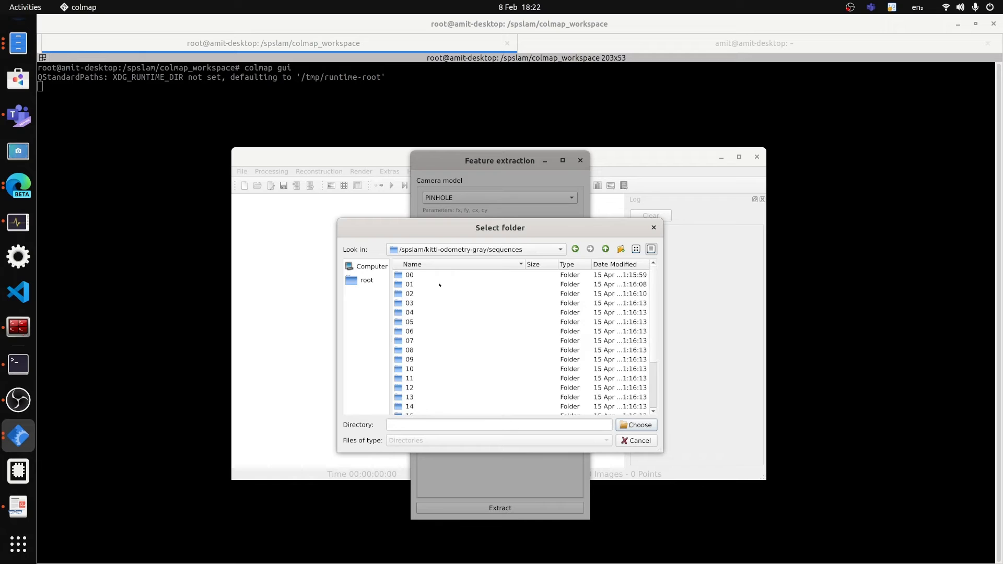
{"action": "double_click", "coordinate": [419, 342]}
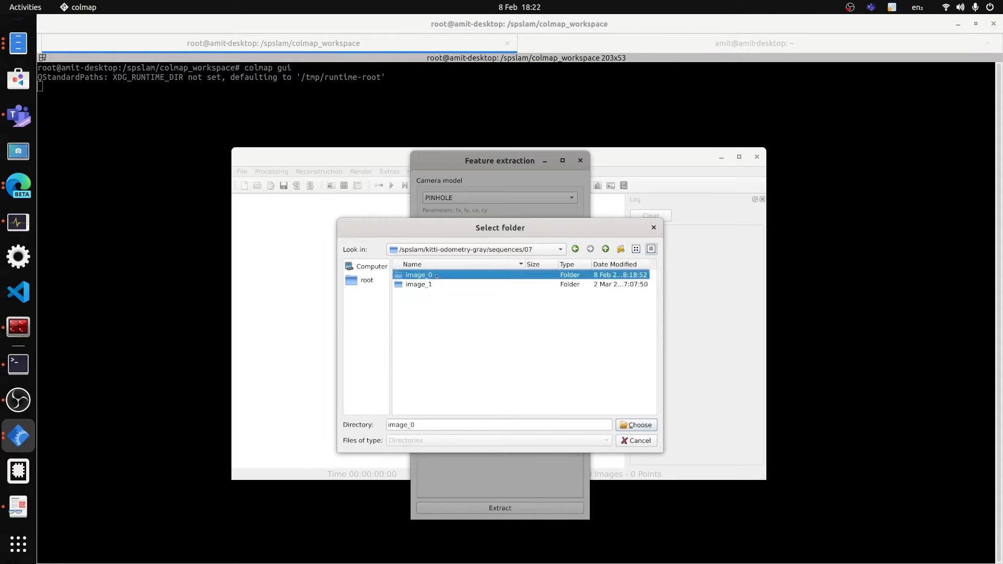
{"action": "double_click", "coordinate": [421, 275]}
{"action": "left_click", "coordinate": [637, 425]}
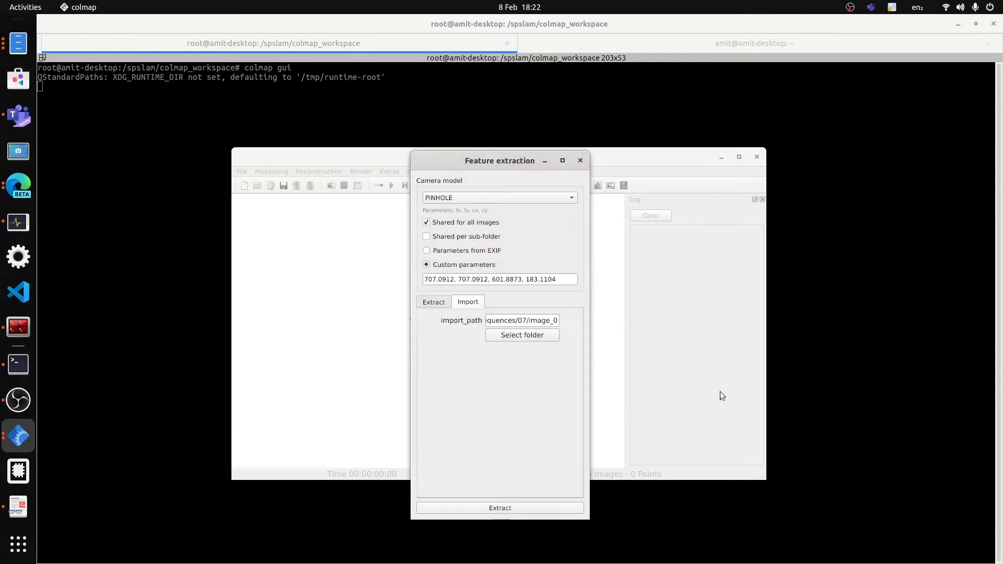
{"action": "left_click_drag", "start_coordinate": [468, 161], "coordinate": [338, 140]}
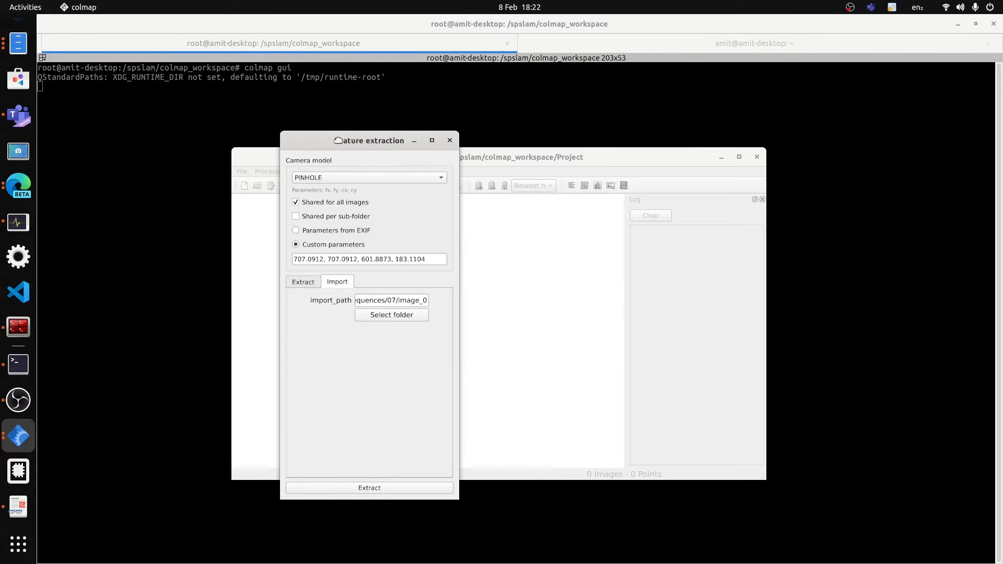
{"action": "left_click", "coordinate": [349, 489]}
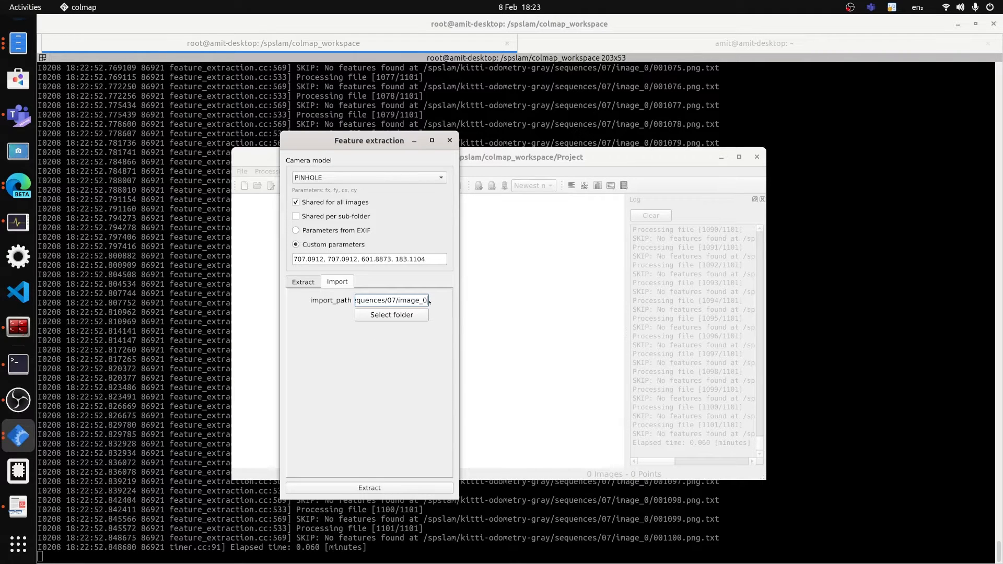
Clear the folder path set for importing features
{"action": "left_click_drag", "start_coordinate": [427, 300], "coordinate": [351, 300]}
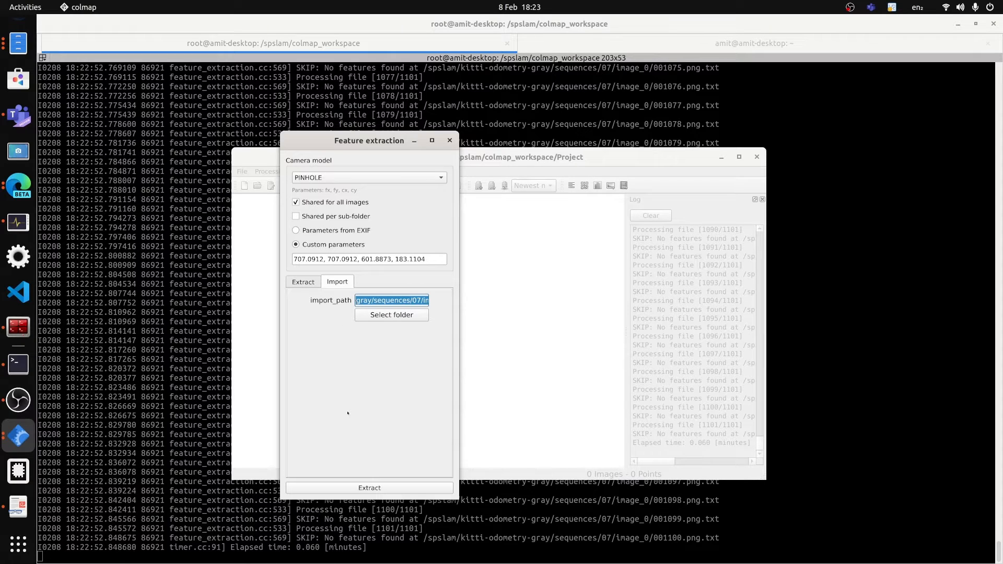
{"action": "key", "text": "BackSpace"}
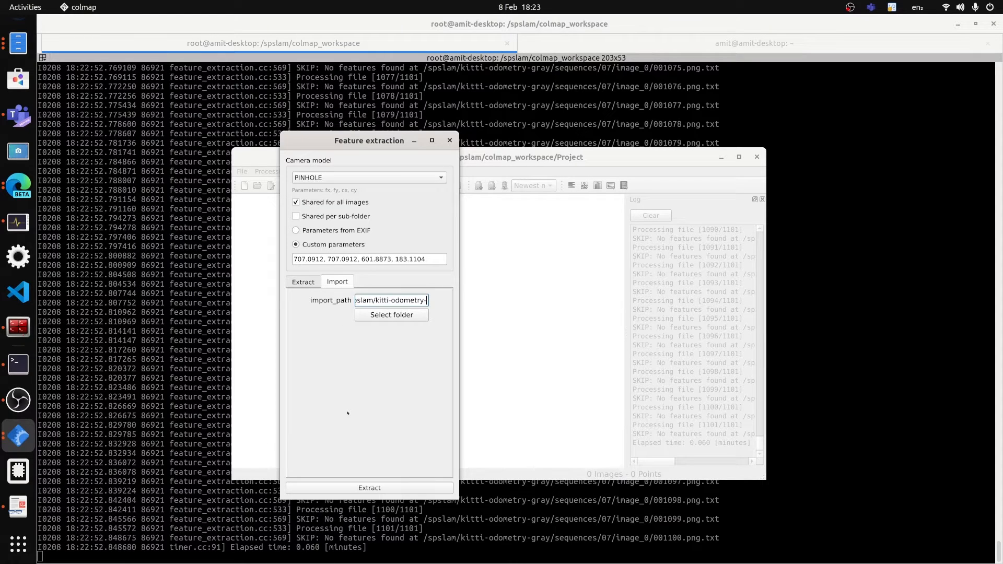
{"action": "key", "text": "BackSpace"}
{"action": "key", "text": "BackSpace"}
{"action": "key", "text": "BackSpace"}
{"action": "key", "text": "BackSpace"}
{"action": "key", "text": "BackSpace"}
{"action": "key", "text": "BackSpace"}
{"action": "key", "text": "BackSpace"}
{"action": "key", "text": "BackSpace"}
{"action": "key", "text": "BackSpace"}
{"action": "key", "text": "BackSpace"}
{"action": "key", "text": "BackSpace"}
{"action": "key", "text": "BackSpace"}
{"action": "key", "text": "BackSpace"}
{"action": "key", "text": "BackSpace"}
{"action": "key", "text": "BackSpace"}
{"action": "key", "text": "BackSpace"}
{"action": "key", "text": "BackSpace"}
{"action": "key", "text": "BackSpace"}
{"action": "key", "text": "BackSpace"}
{"action": "key", "text": "BackSpace"}
Extract the image features with the default extraction options, and close the feature extraction dialog after processing
{"action": "left_click", "coordinate": [302, 282]}
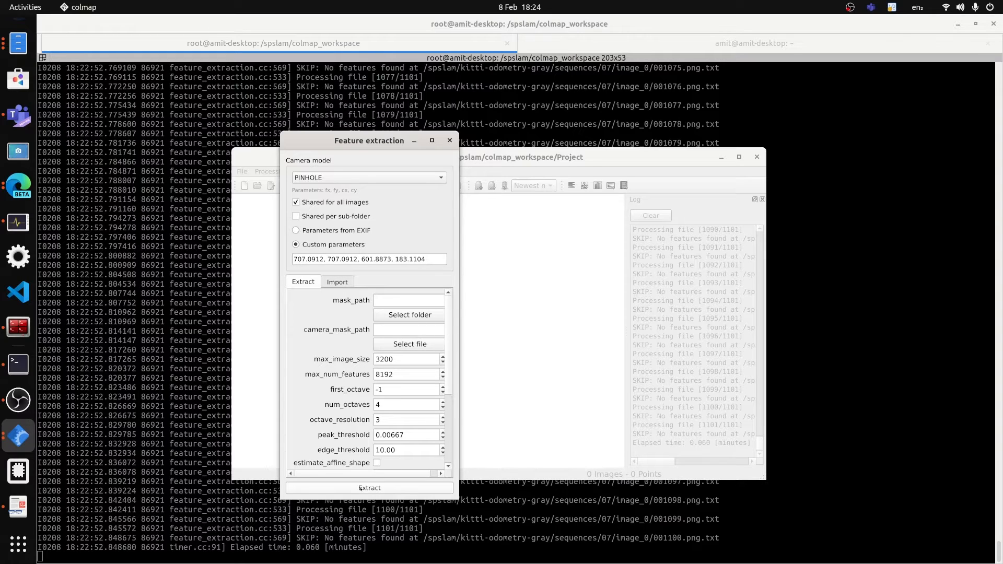
{"action": "left_click", "coordinate": [360, 488]}
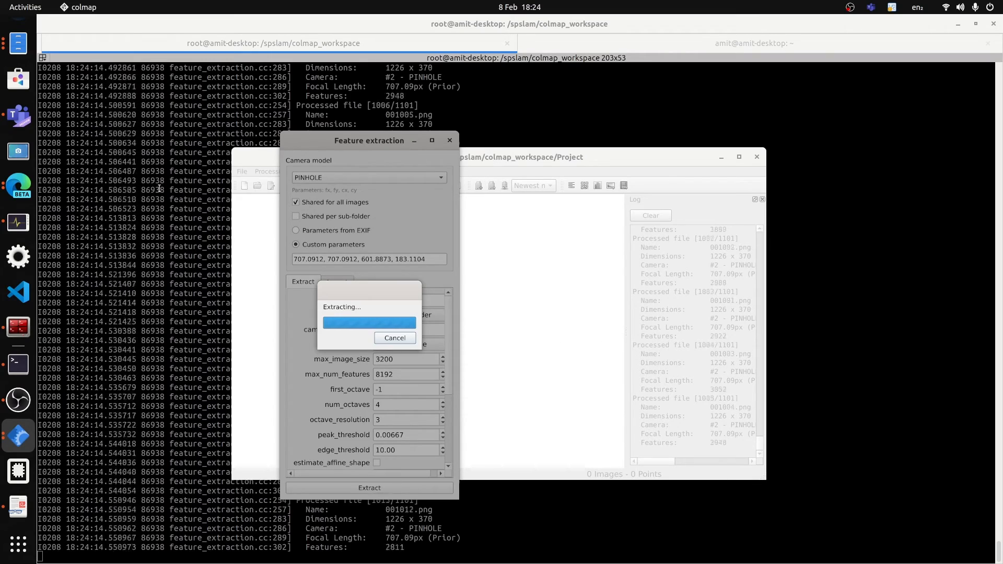
{"action": "left_click", "coordinate": [548, 119]}
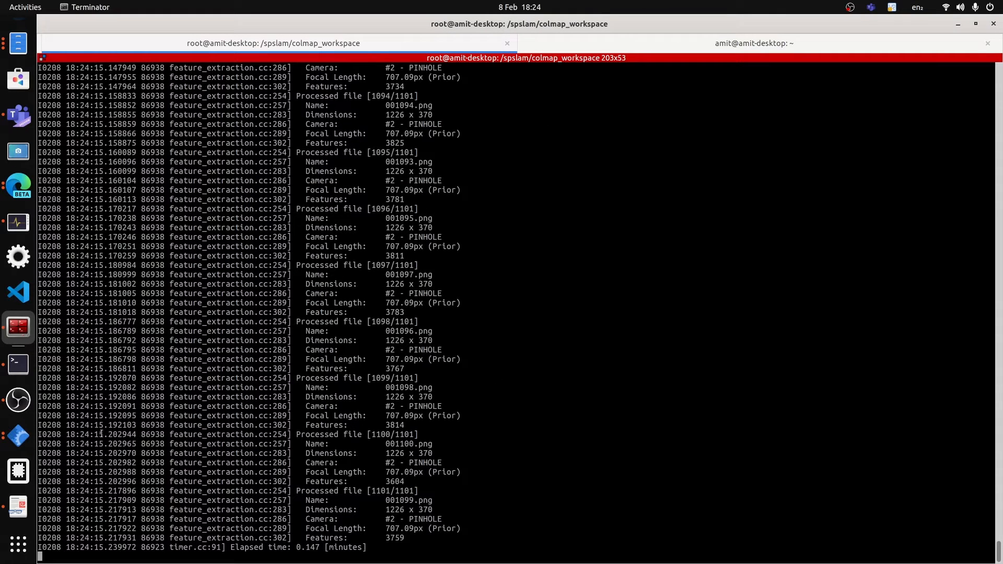
{"action": "left_click", "coordinate": [18, 436]}
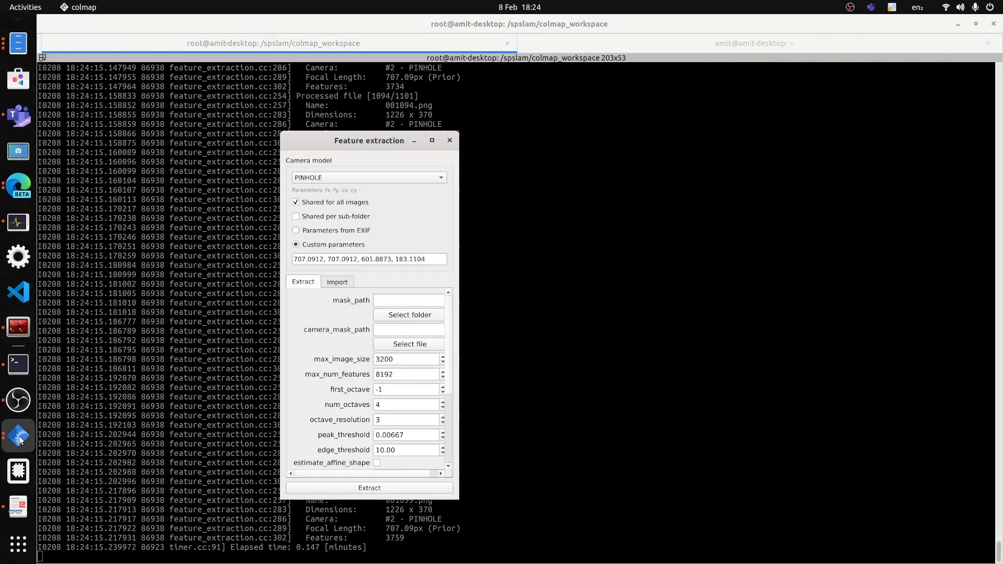
{"action": "left_click", "coordinate": [449, 141]}
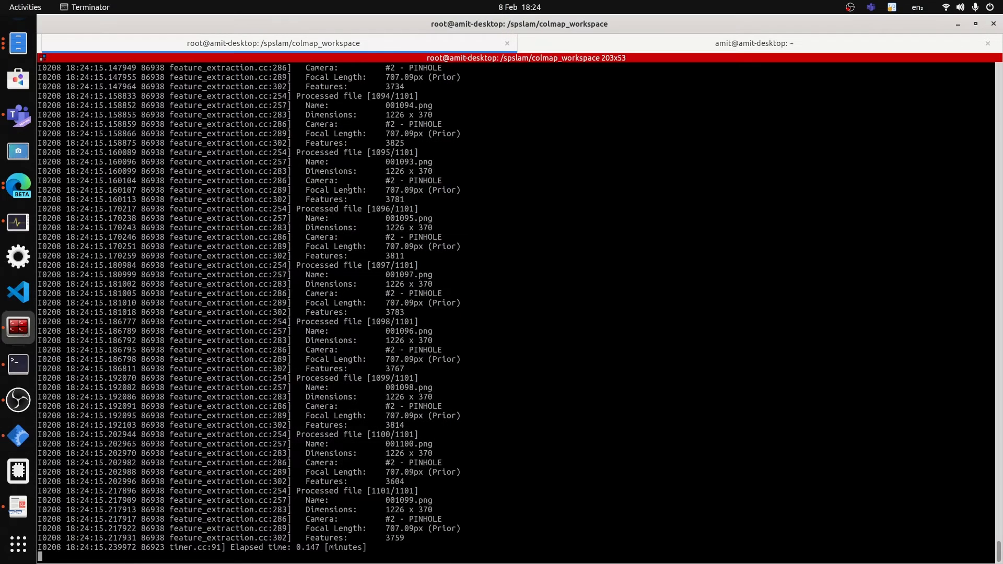
Review the camera entries and the full image list in the project's database management, and close it
{"action": "left_click", "coordinate": [32, 436]}
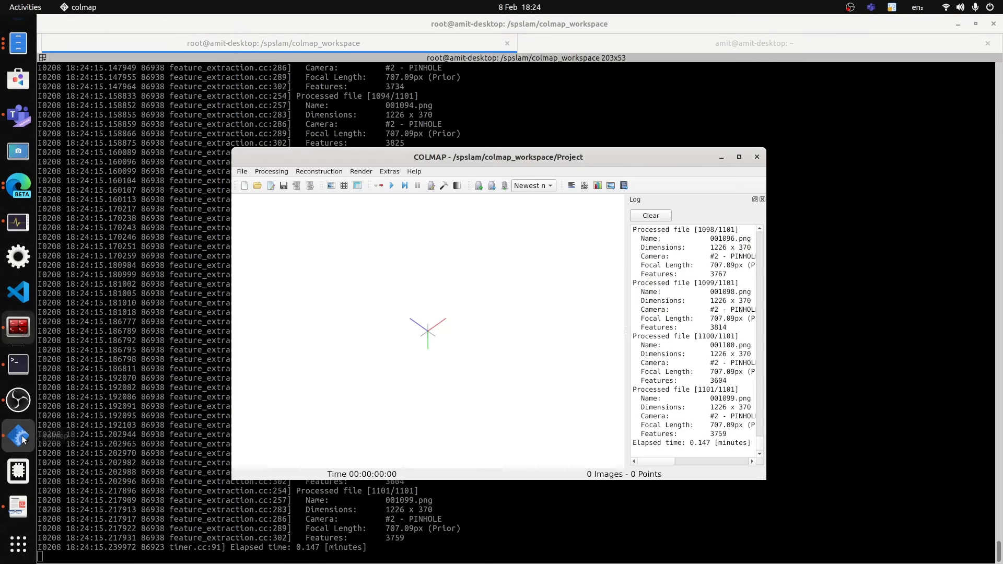
{"action": "left_click", "coordinate": [271, 172]}
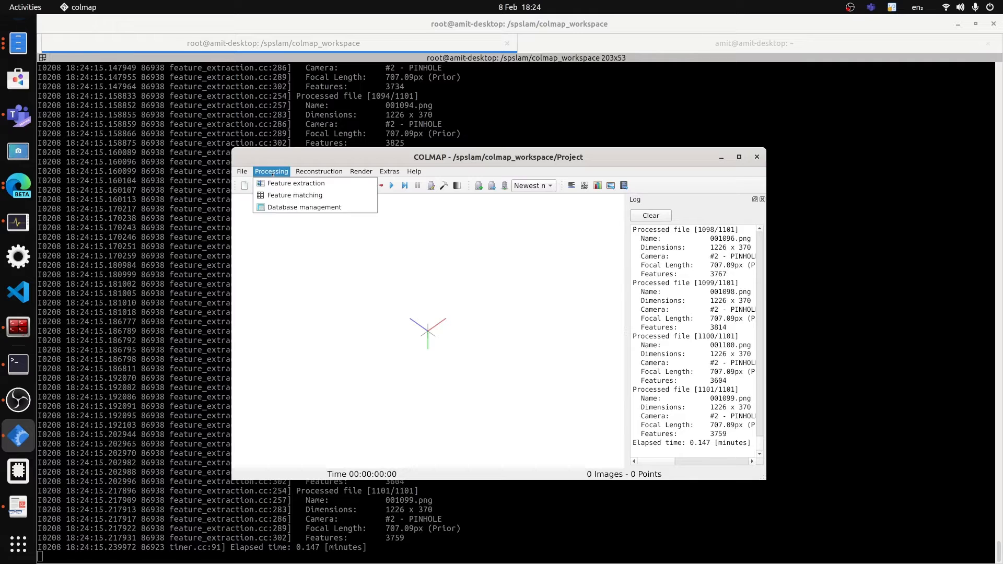
{"action": "left_click", "coordinate": [300, 208]}
{"action": "left_click_drag", "start_coordinate": [210, 37], "coordinate": [412, 152]}
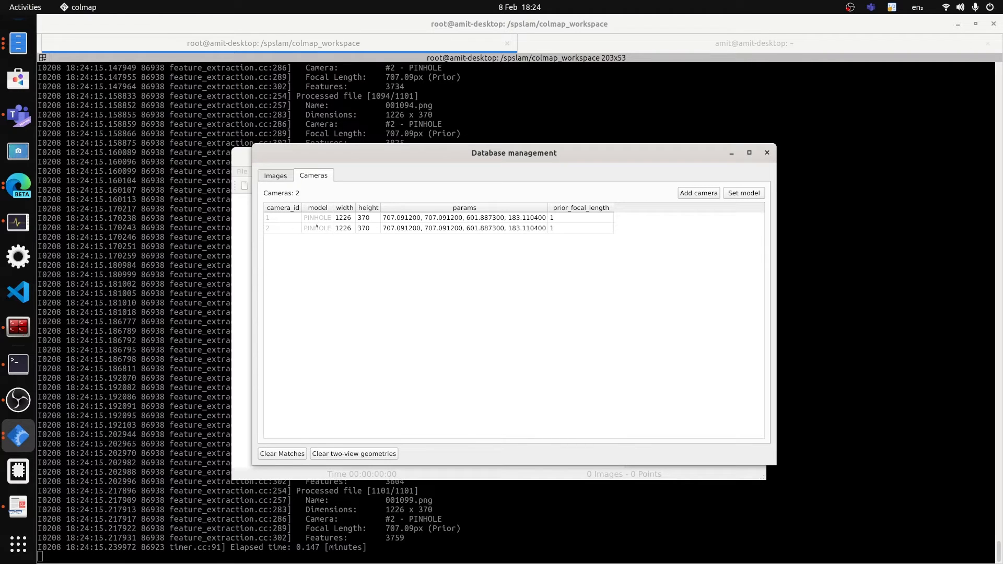
{"action": "left_click", "coordinate": [285, 176]}
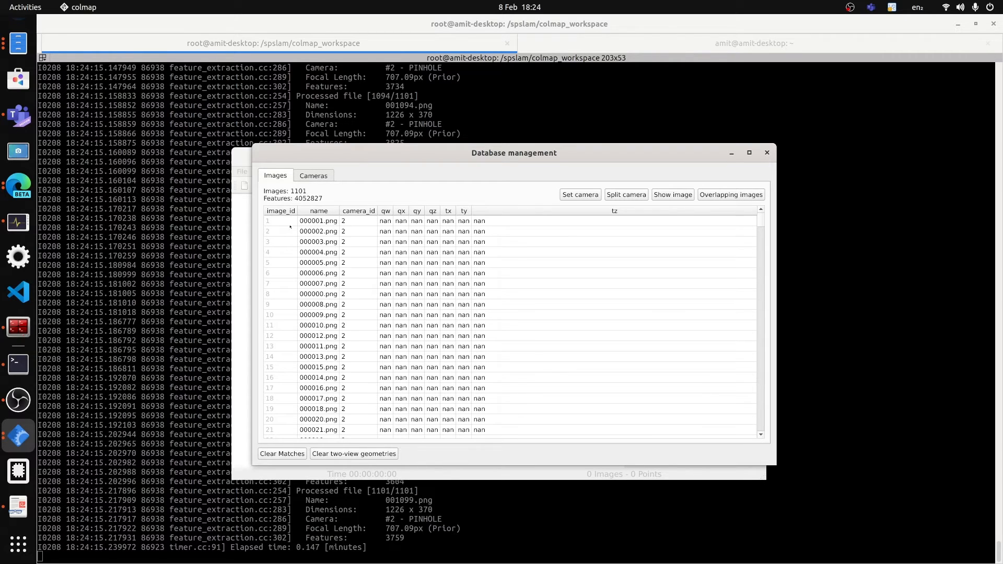
{"action": "left_click_drag", "start_coordinate": [761, 221], "coordinate": [776, 438]}
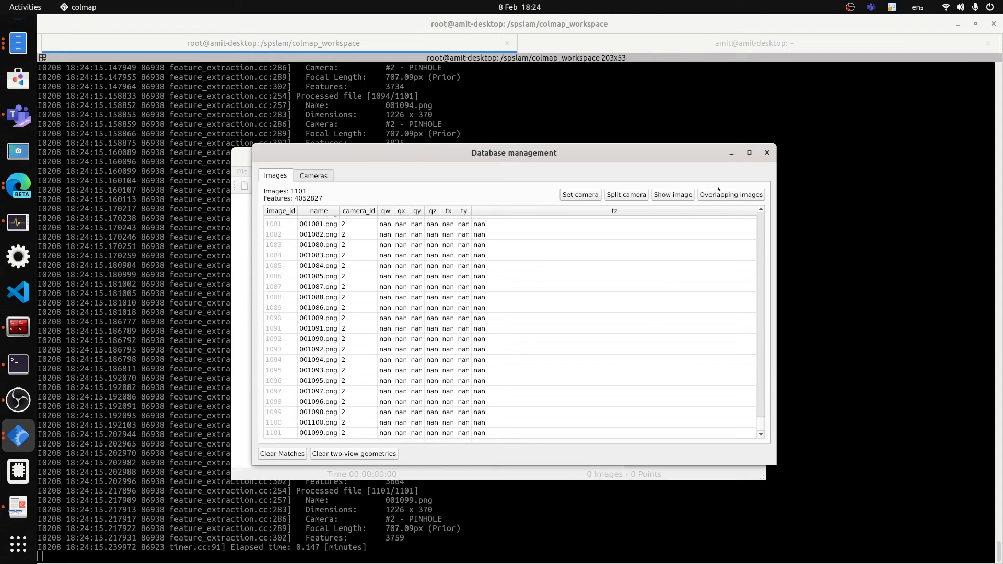
{"action": "left_click", "coordinate": [767, 152]}
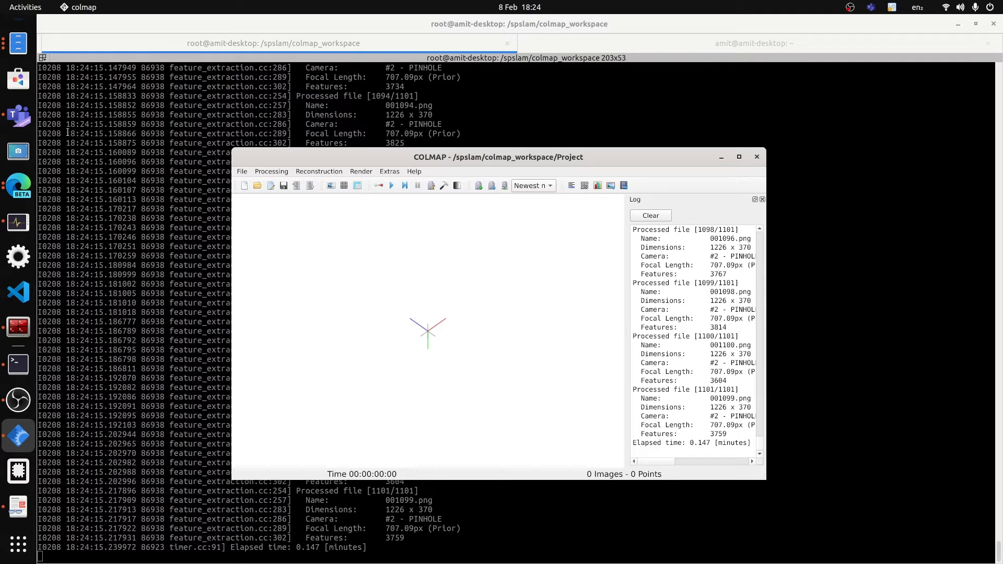
Switch to the Files app and browse from Home to the hdd/docker/colmap_workspace folder
{"action": "left_click", "coordinate": [18, 470]}
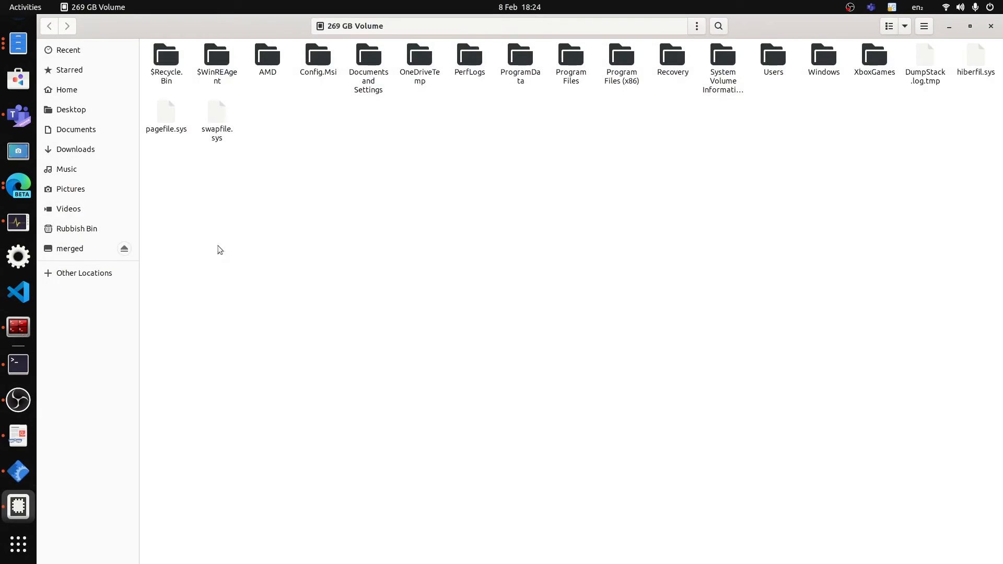
{"action": "left_click", "coordinate": [68, 89]}
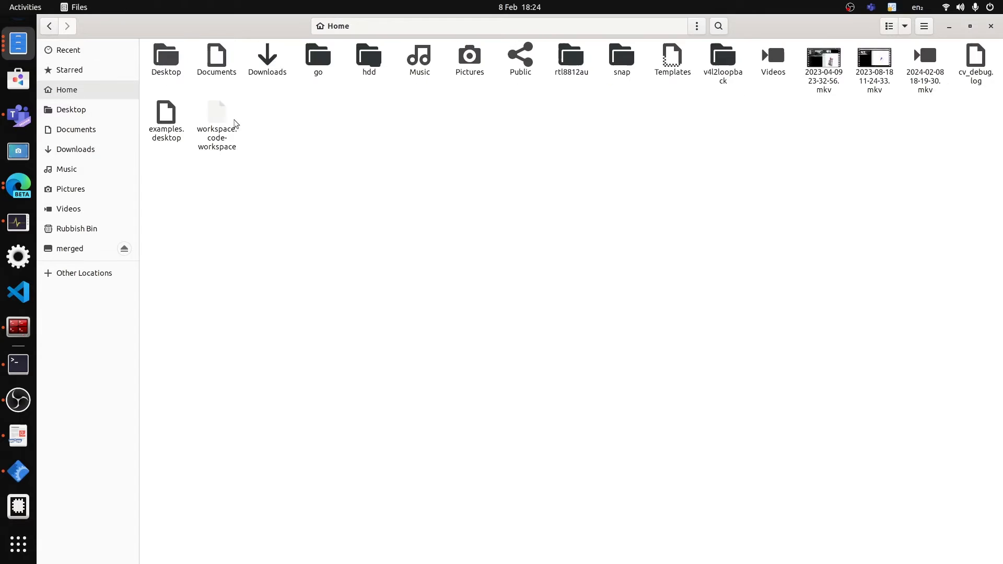
{"action": "double_click", "coordinate": [369, 56]}
{"action": "double_click", "coordinate": [230, 62]}
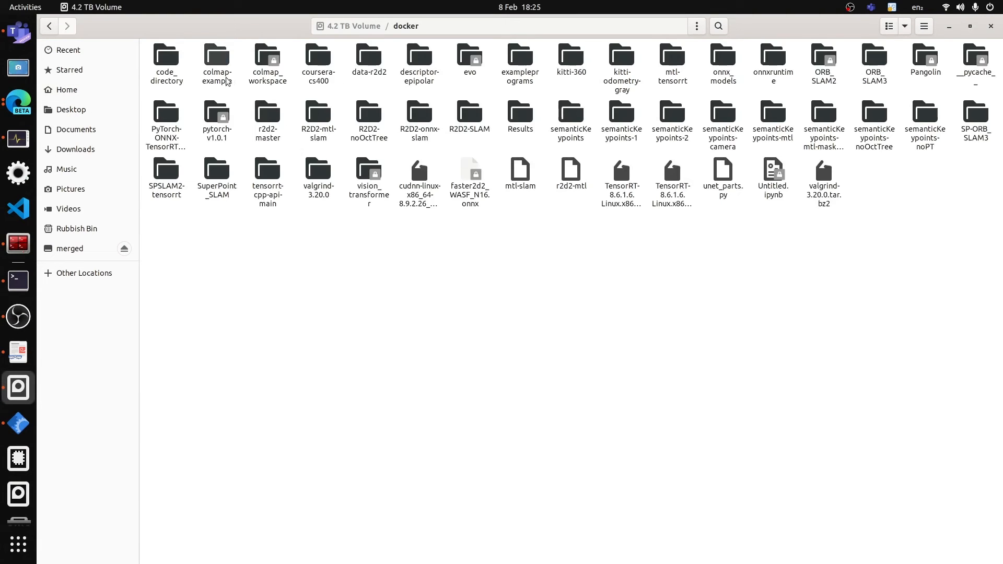
{"action": "double_click", "coordinate": [267, 68]}
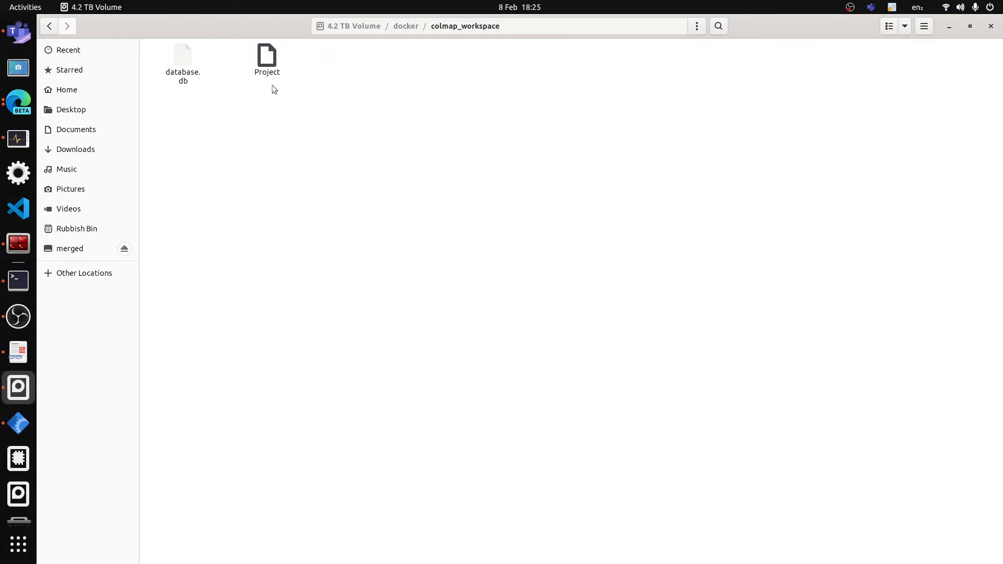
Open the Project file from the colmap_workspace folder in the text editor
{"action": "left_click", "coordinate": [268, 59]}
{"action": "left_click", "coordinate": [395, 132]}
{"action": "left_click", "coordinate": [265, 59]}
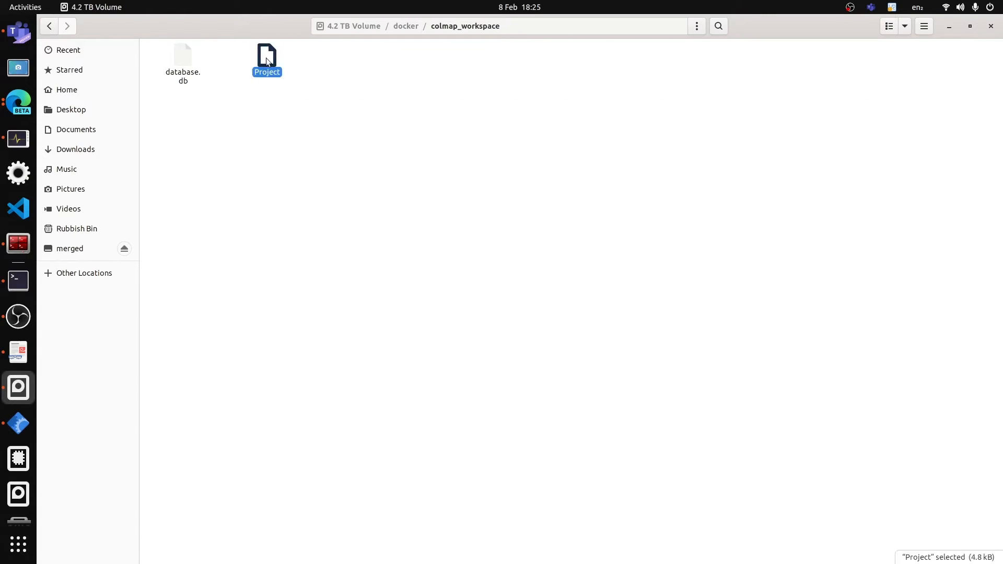
{"action": "right_click", "coordinate": [267, 60]}
{"action": "left_click", "coordinate": [293, 67]}
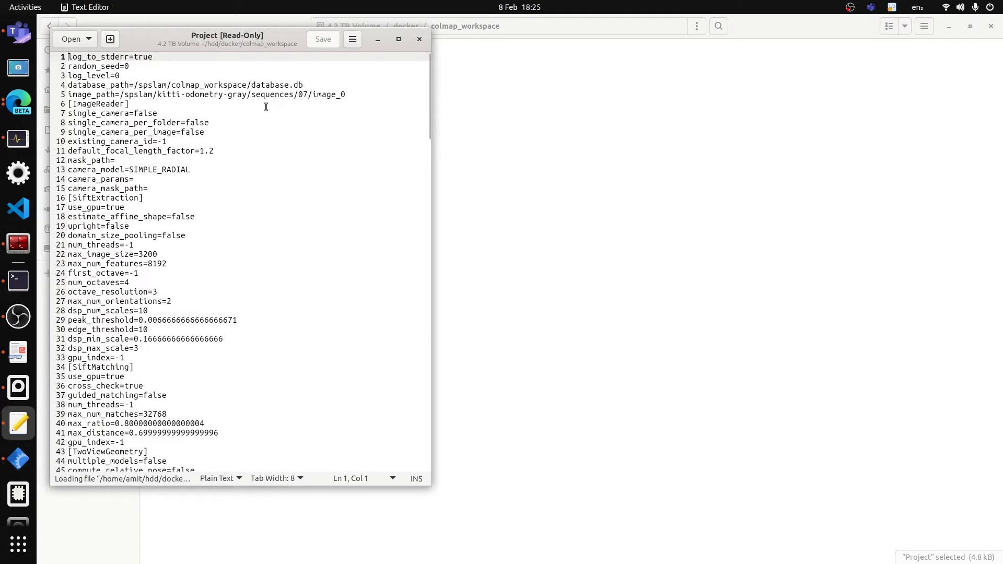
Close the Project file, return to COLMAP from the file browser, and open feature matching to review the exhaustive matching options
{"action": "left_click", "coordinate": [418, 40]}
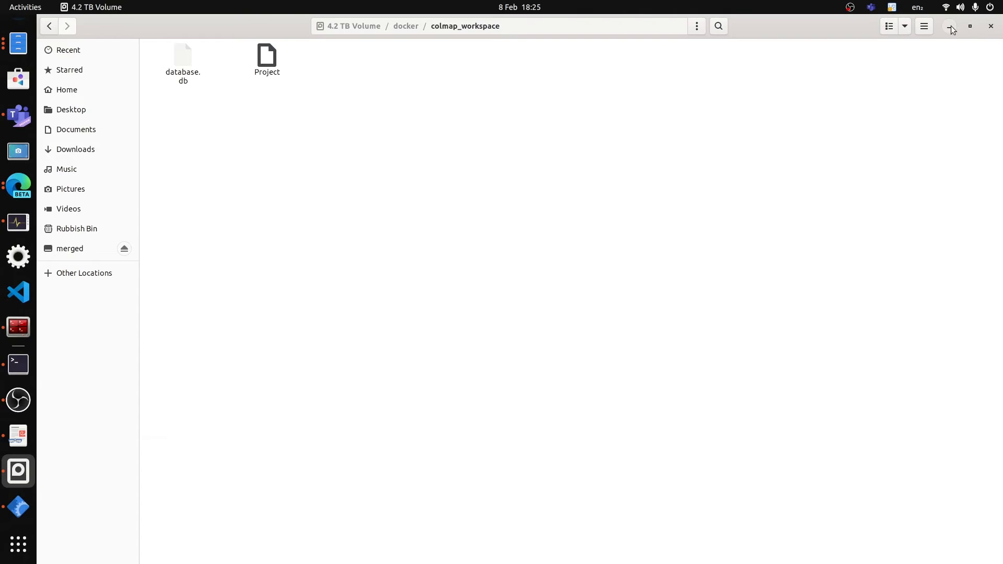
{"action": "left_click", "coordinate": [951, 26]}
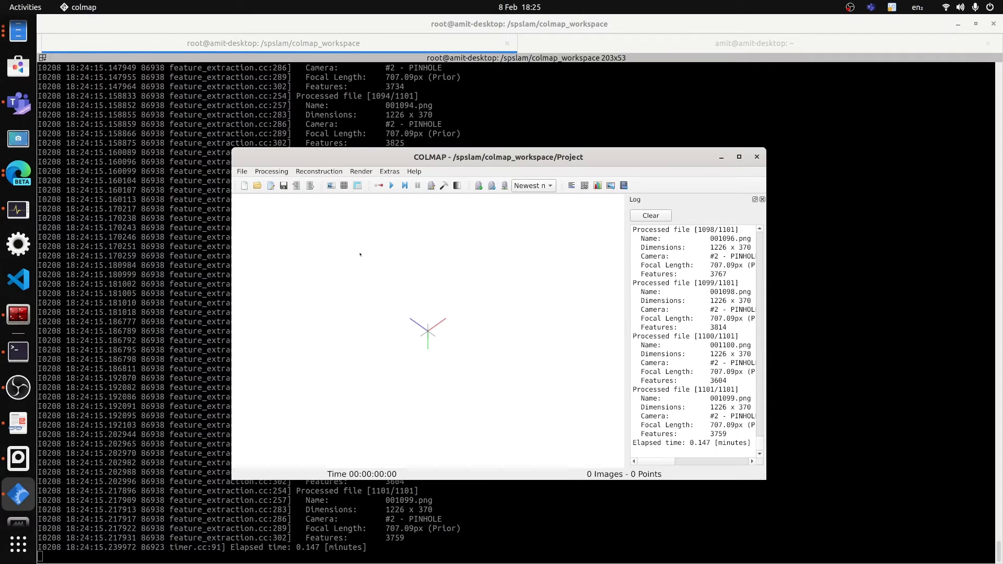
{"action": "left_click", "coordinate": [271, 171]}
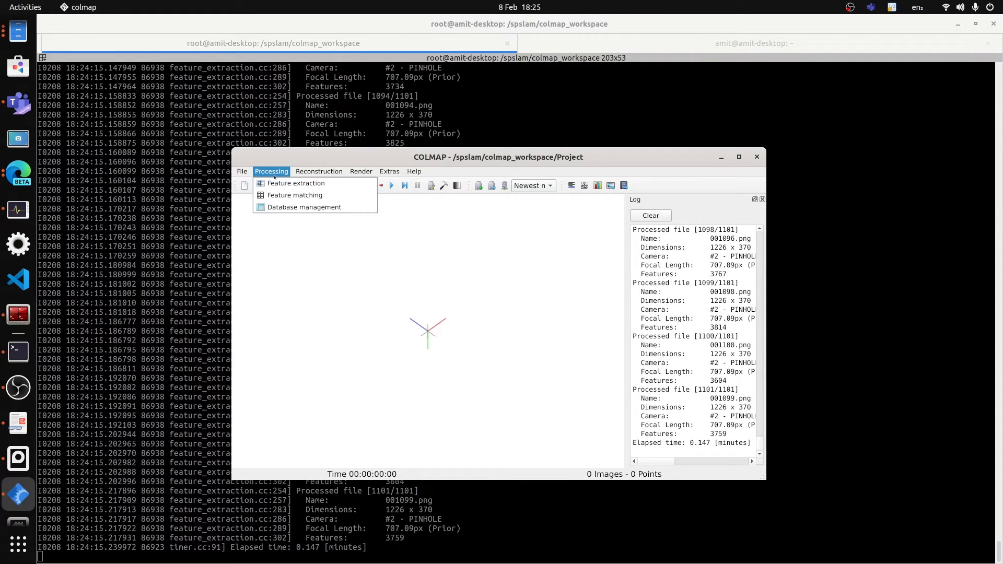
{"action": "left_click", "coordinate": [299, 197]}
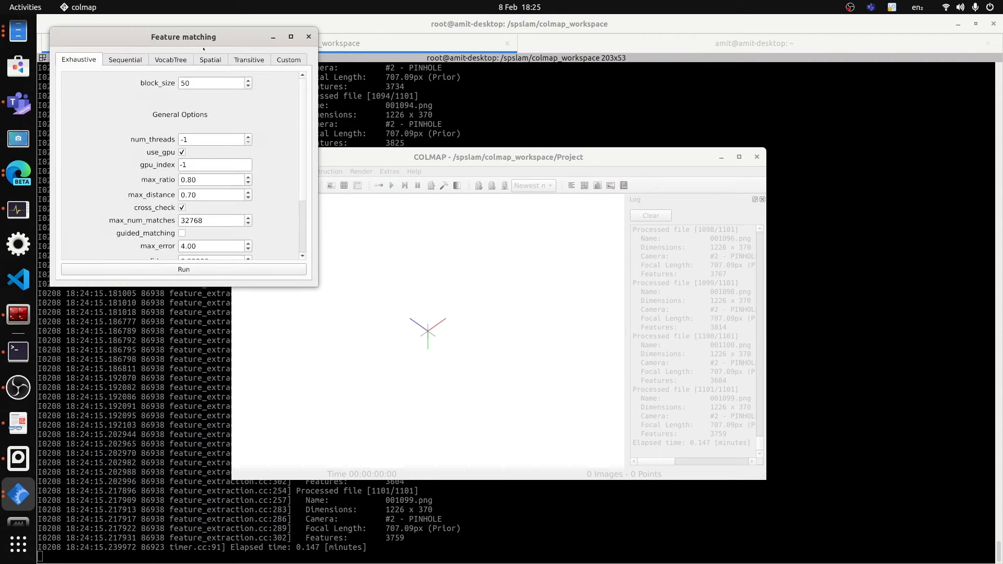
{"action": "left_click_drag", "start_coordinate": [185, 42], "coordinate": [464, 170]}
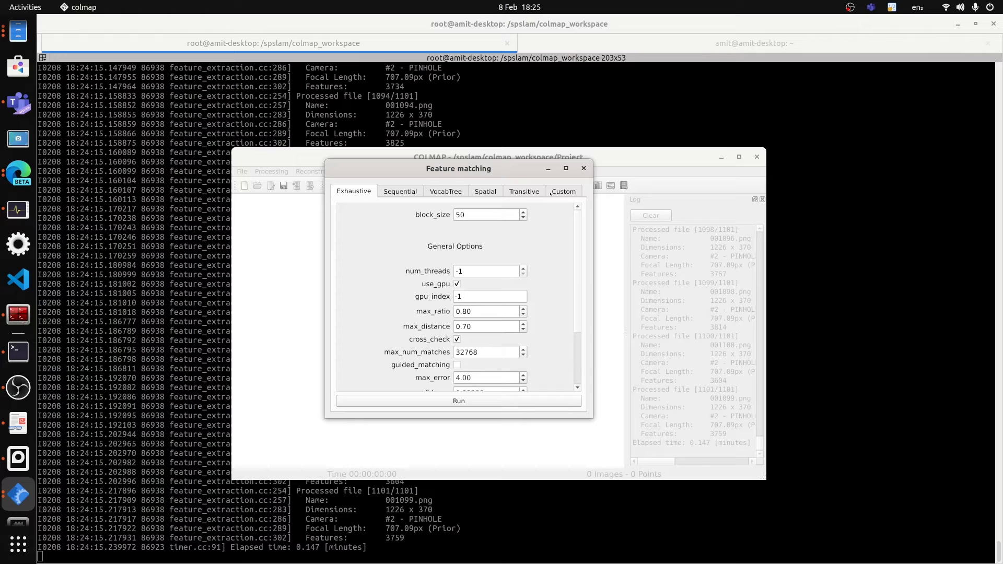
{"action": "scroll", "coordinate": [584, 285], "scroll_direction": "down", "scroll_amount": 3}
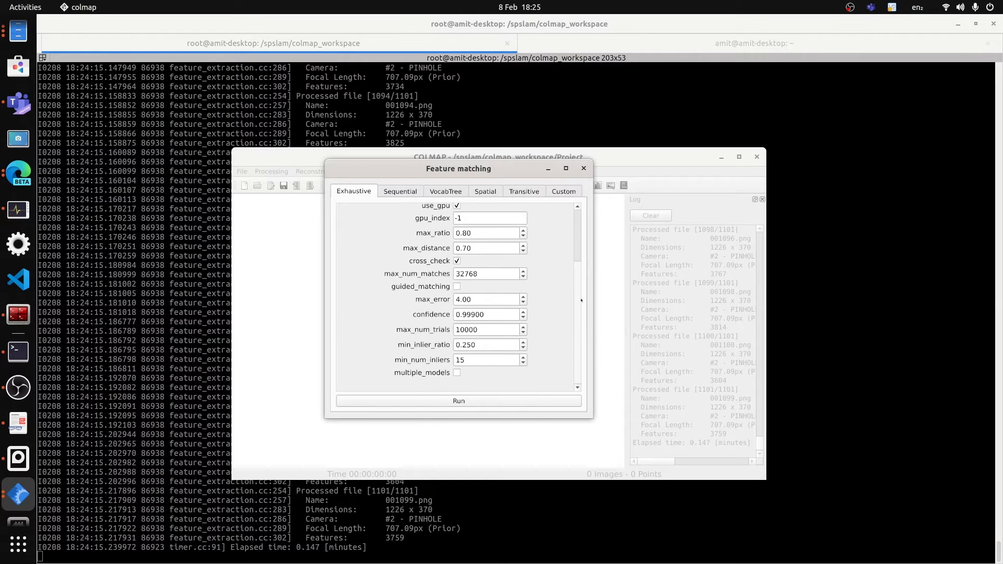
{"action": "scroll", "coordinate": [581, 300], "scroll_direction": "up", "scroll_amount": 3}
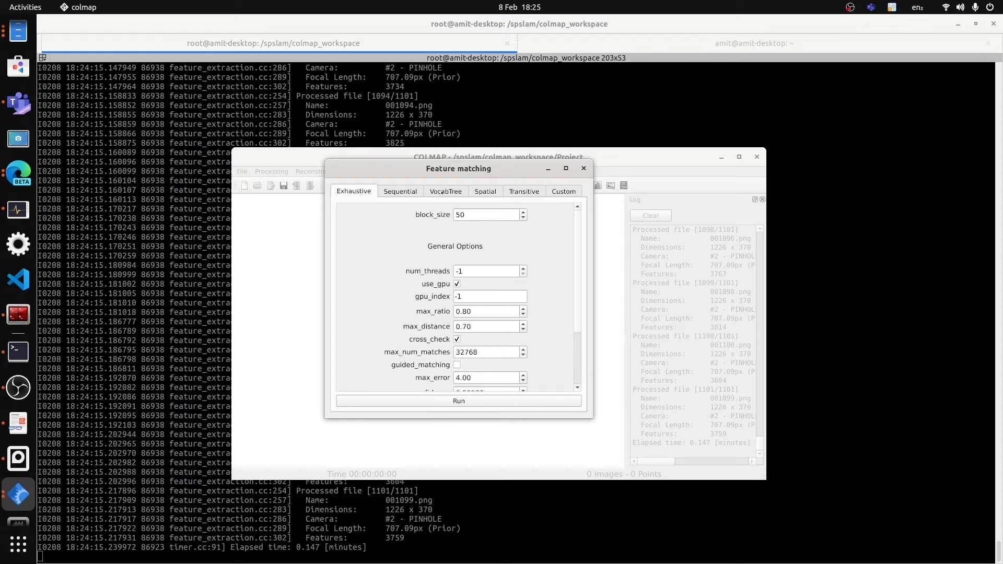
Switch feature matching to VocabTree, and check the vocabulary tree downloads on the COLMAP website in Microsoft Edge before returning to COLMAP
{"action": "left_click", "coordinate": [442, 192]}
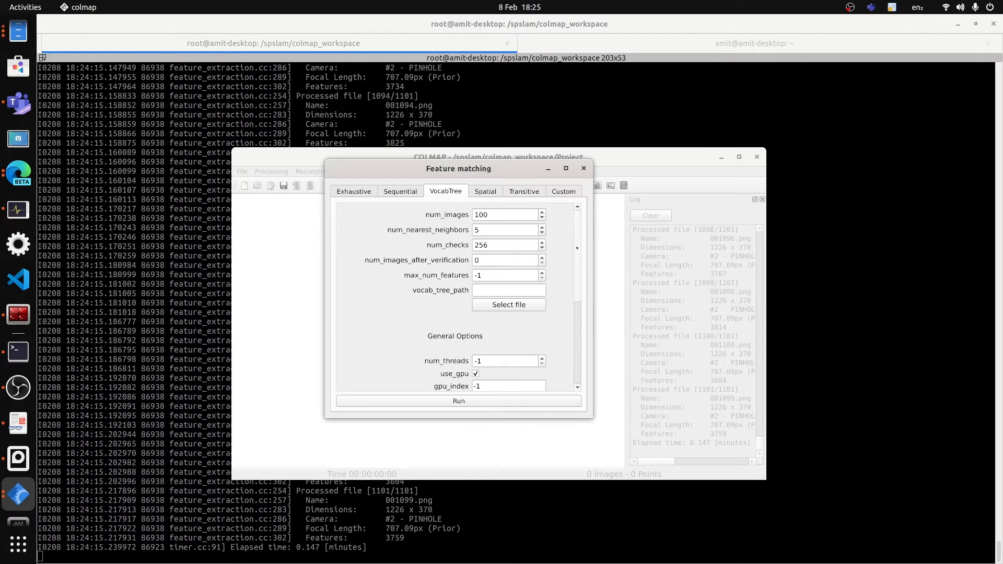
{"action": "left_click", "coordinate": [480, 290]}
{"action": "left_click", "coordinate": [18, 173]}
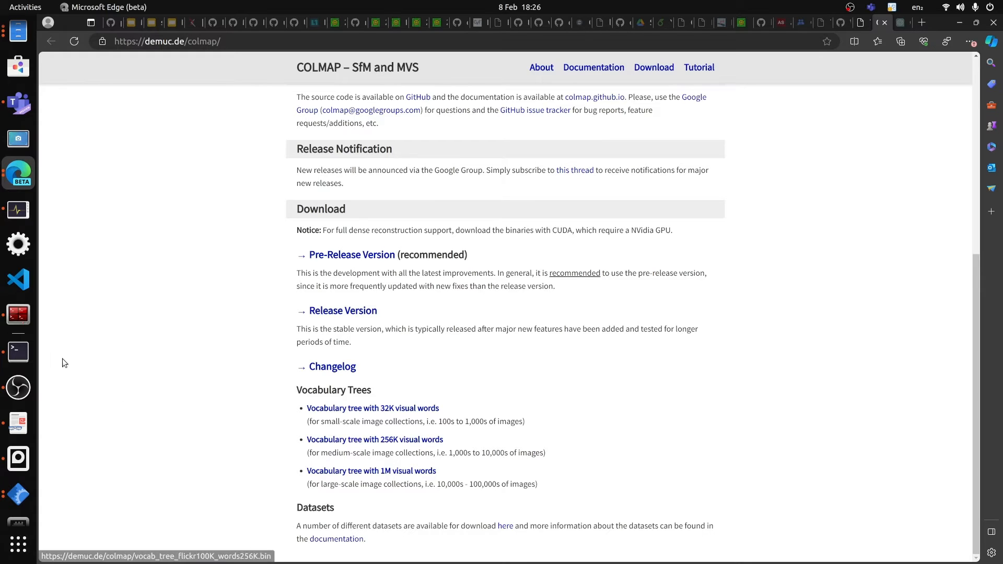
{"action": "left_click", "coordinate": [22, 494]}
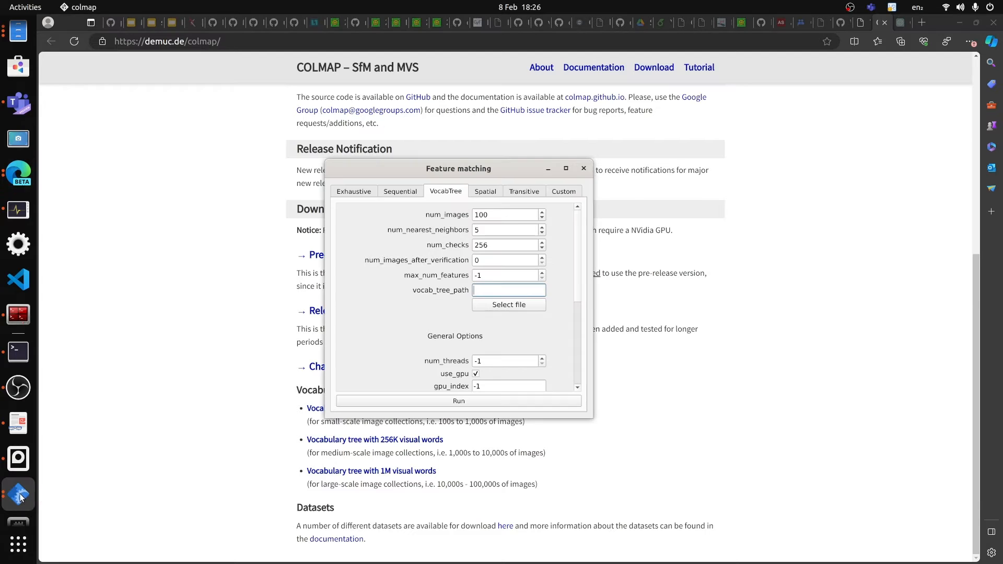
Set the vocabulary tree path to vocab_tree_flickr100K_words256K.bin from the /spslam/colmap-example folder
{"action": "left_click", "coordinate": [510, 305]}
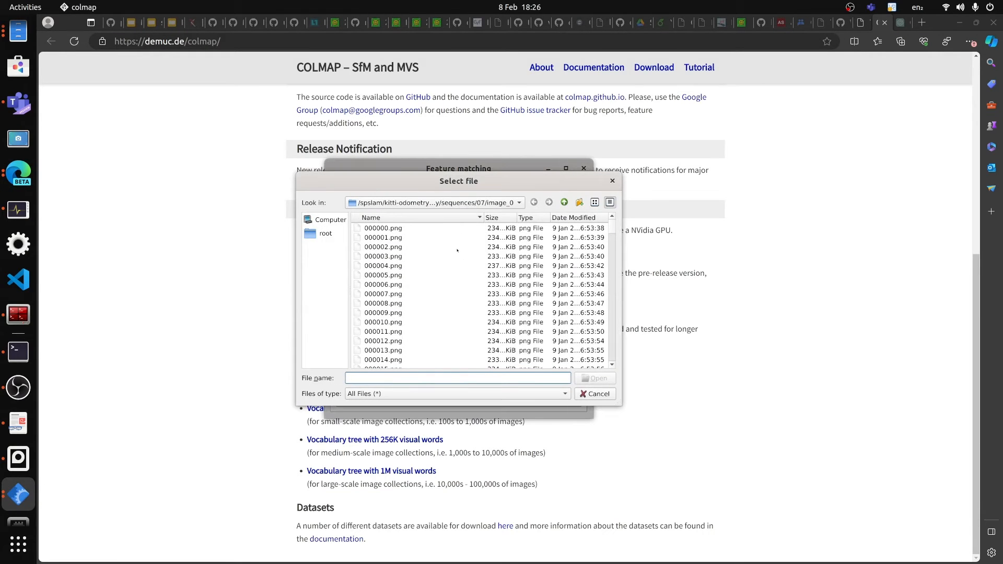
{"action": "left_click", "coordinate": [564, 202]}
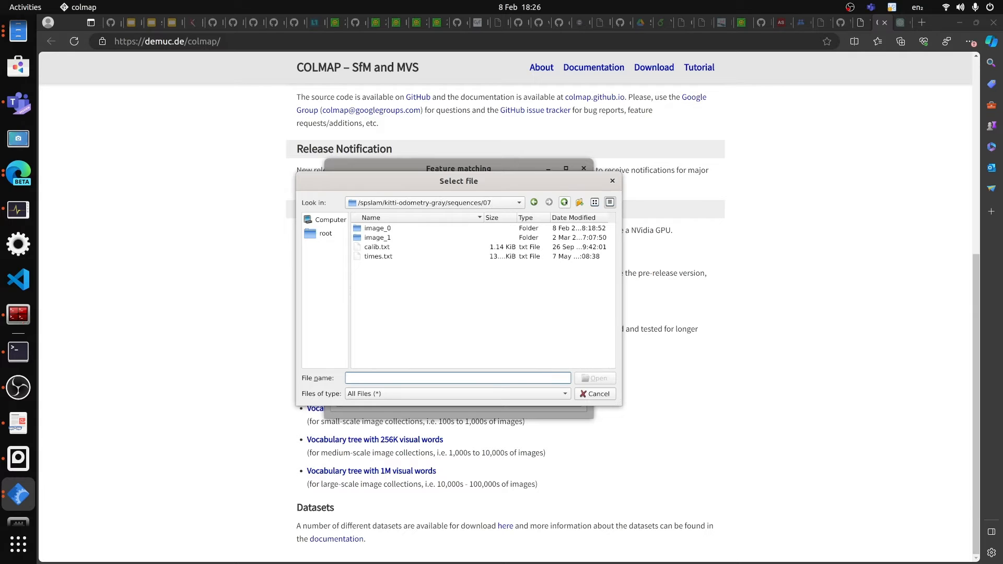
{"action": "left_click", "coordinate": [564, 202]}
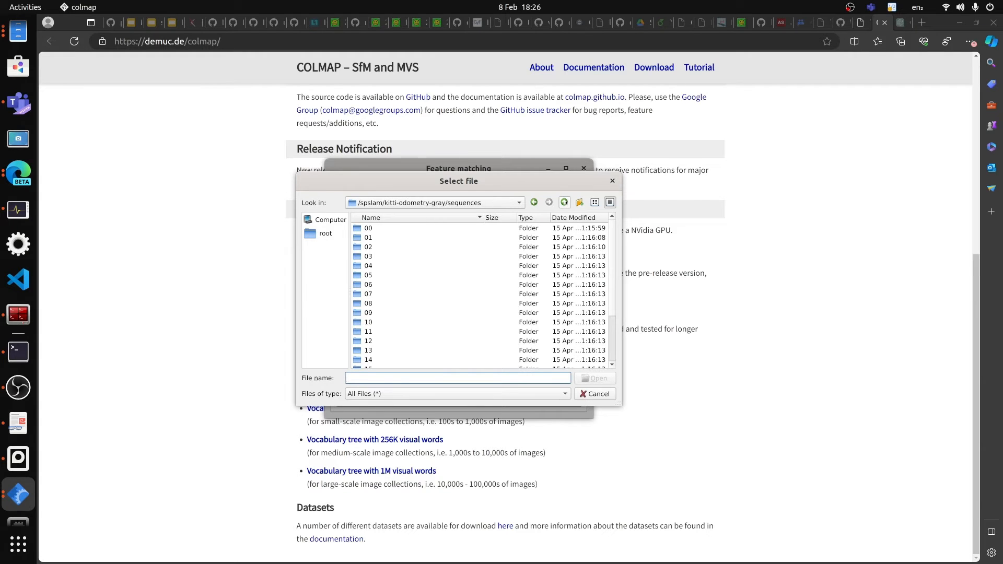
{"action": "left_click", "coordinate": [564, 202]}
{"action": "left_click", "coordinate": [564, 203]}
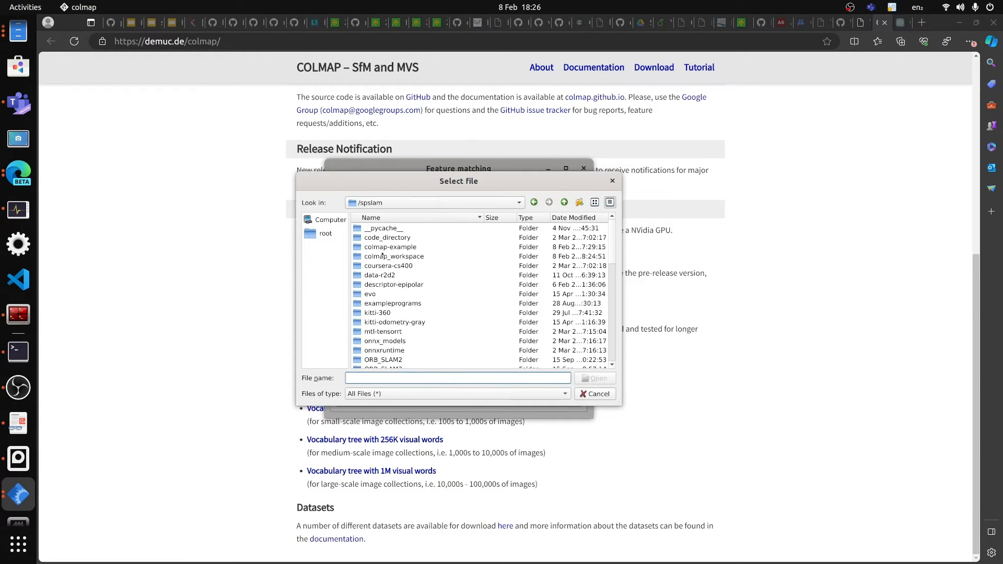
{"action": "double_click", "coordinate": [386, 247]}
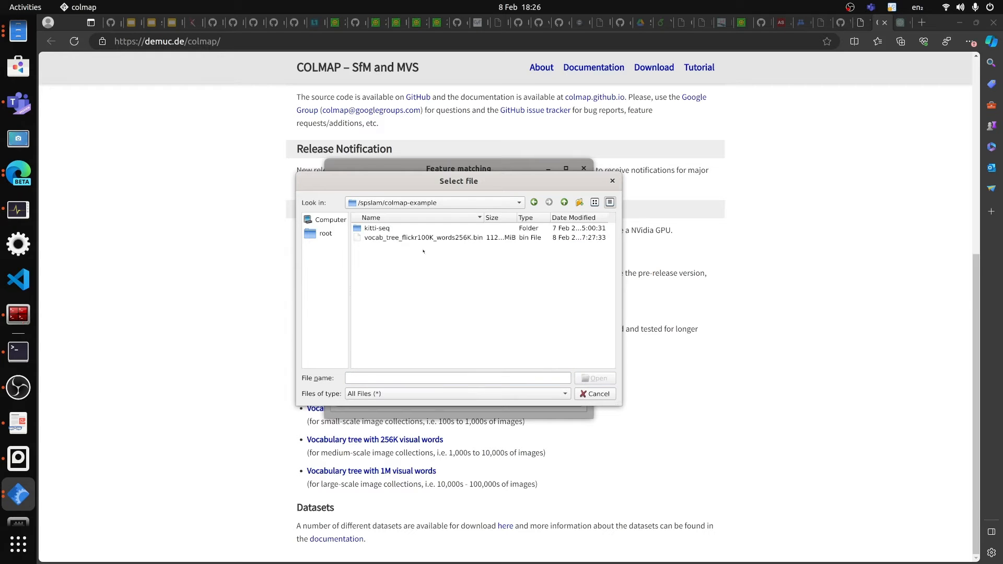
{"action": "left_click", "coordinate": [418, 238]}
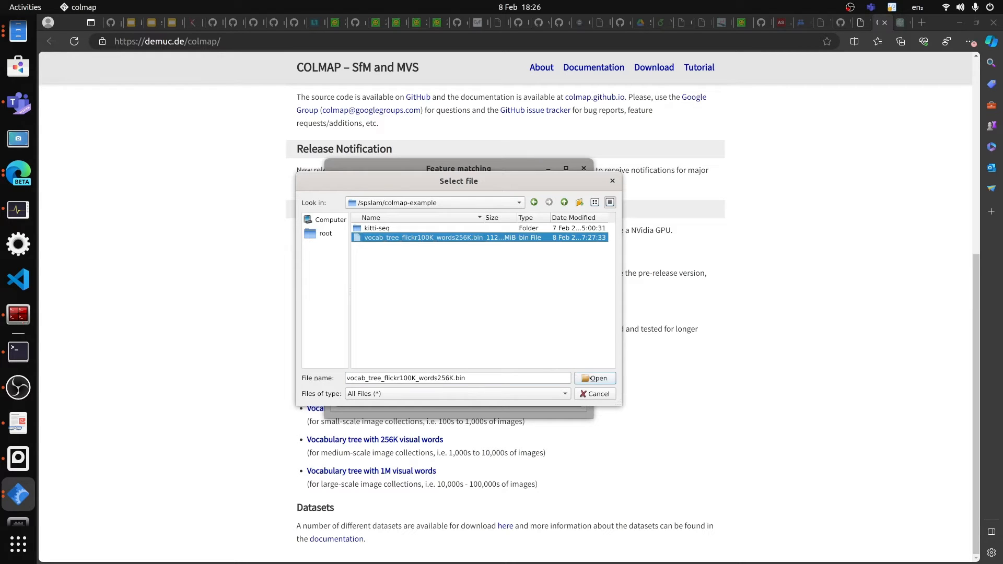
{"action": "left_click", "coordinate": [591, 378]}
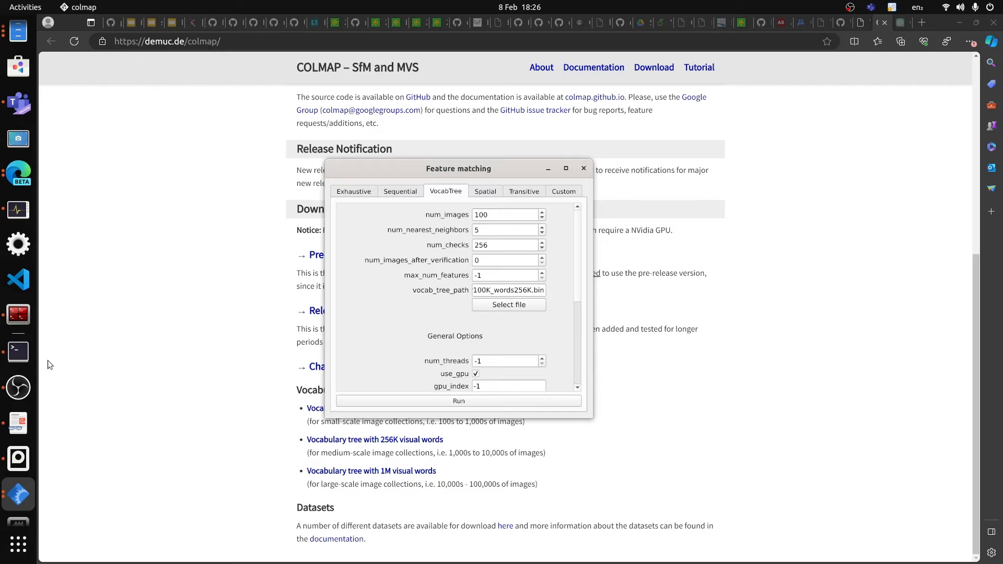
Run the vocabulary tree feature matching, bring up the main COLMAP window meanwhile, and close the matching dialog after processing
{"action": "left_click", "coordinate": [18, 314]}
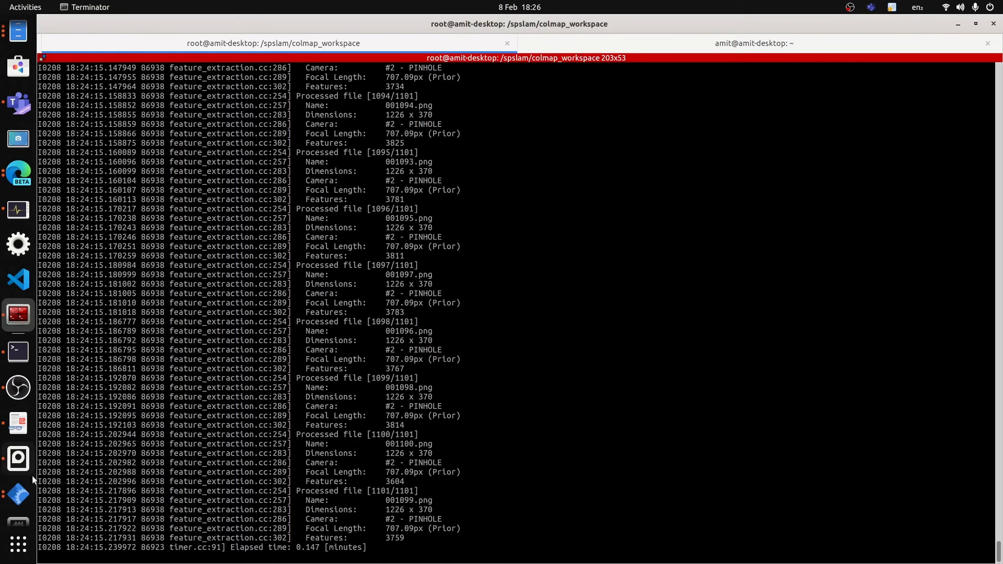
{"action": "left_click", "coordinate": [17, 495]}
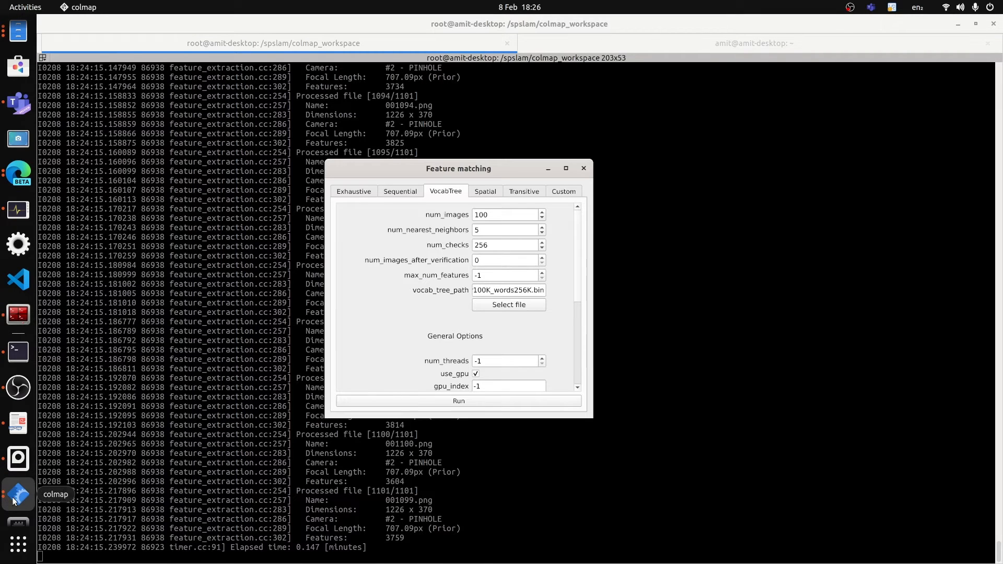
{"action": "left_click", "coordinate": [11, 496]}
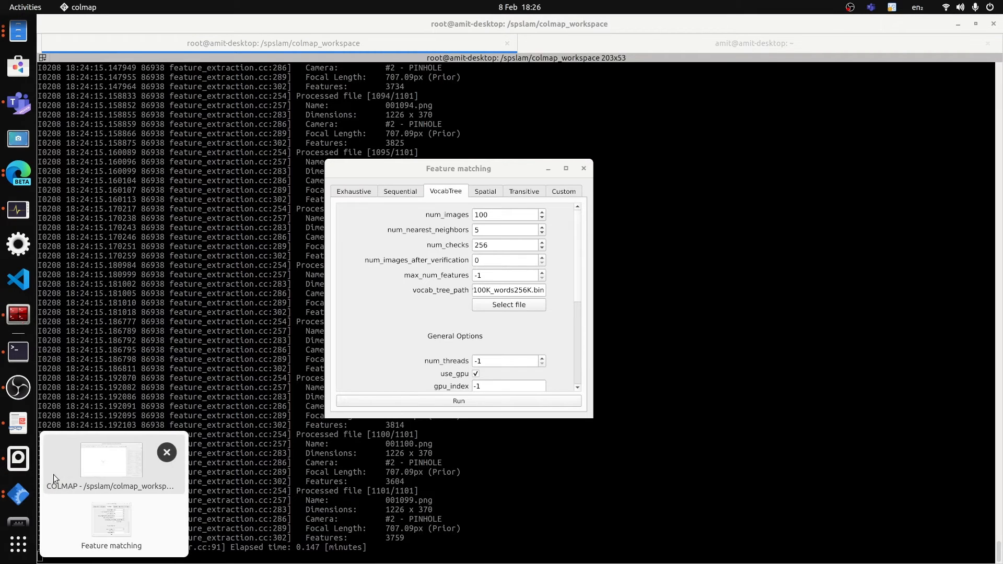
{"action": "left_click", "coordinate": [441, 172]}
{"action": "left_click", "coordinate": [427, 401]}
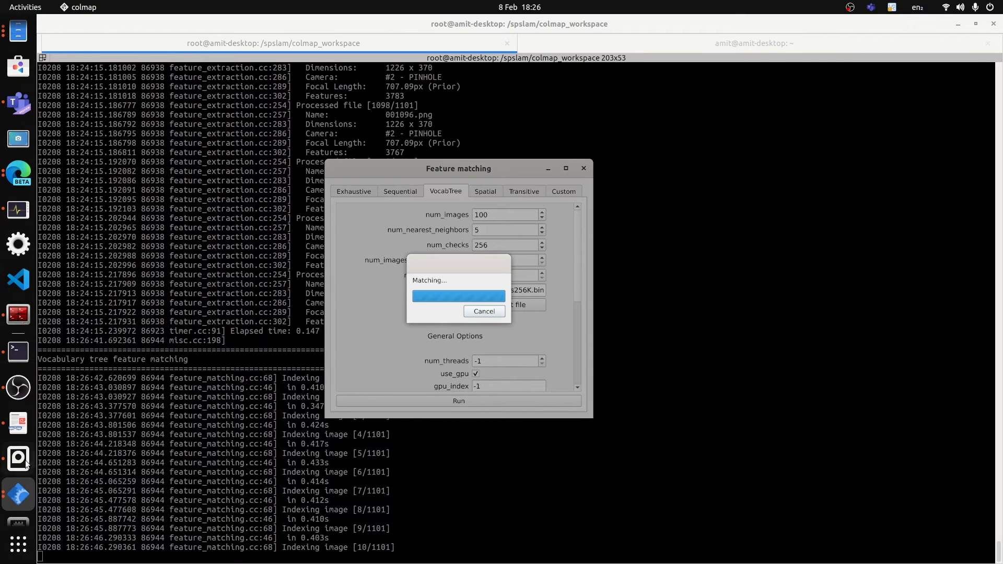
{"action": "left_click", "coordinate": [18, 493]}
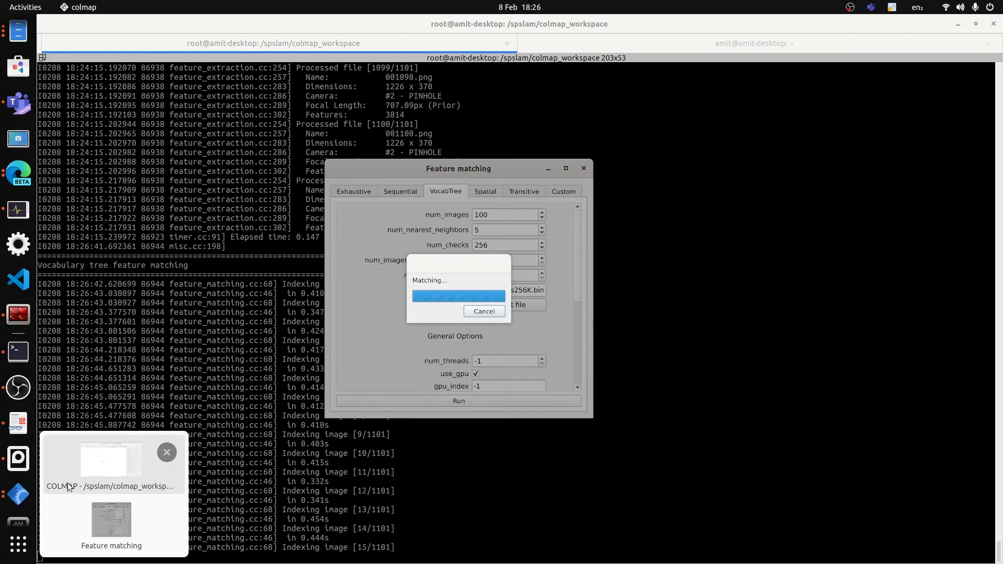
{"action": "left_click", "coordinate": [94, 462]}
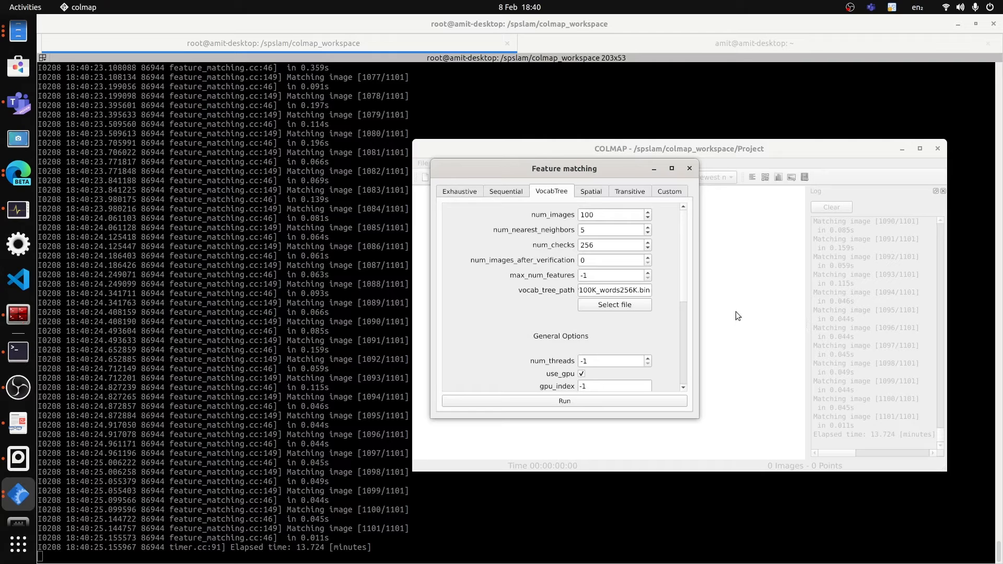
{"action": "left_click", "coordinate": [689, 170]}
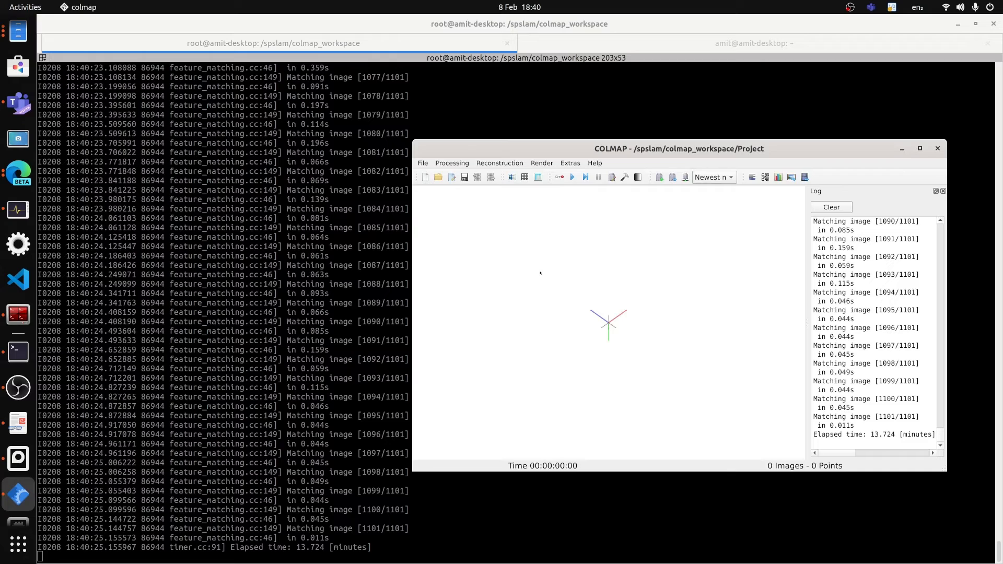
Disable refine_focal_length in the bundle adjustment settings of the reconstruction options, and close the options
{"action": "left_click", "coordinate": [497, 164]}
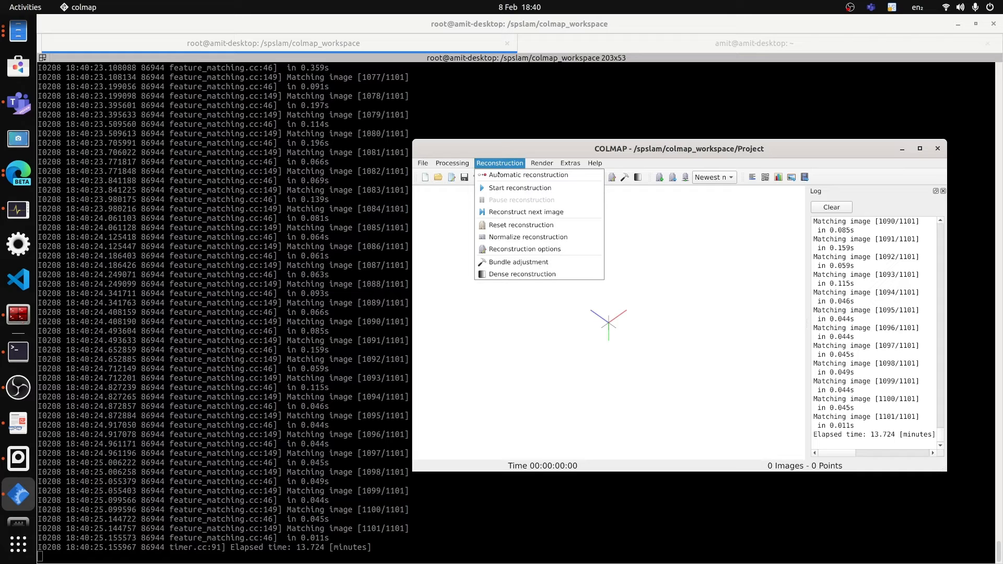
{"action": "left_click", "coordinate": [532, 249]}
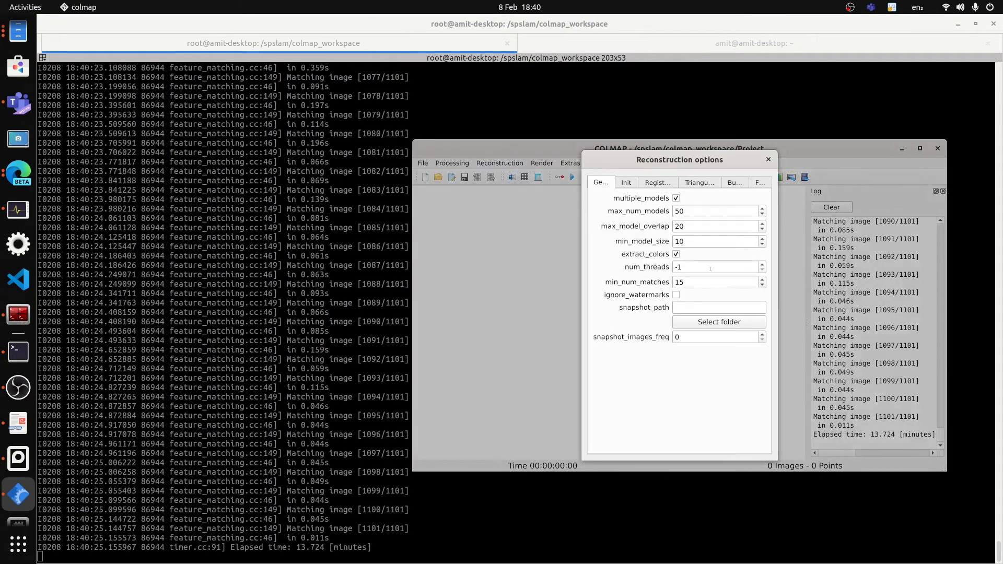
{"action": "left_click_drag", "start_coordinate": [704, 158], "coordinate": [652, 166]}
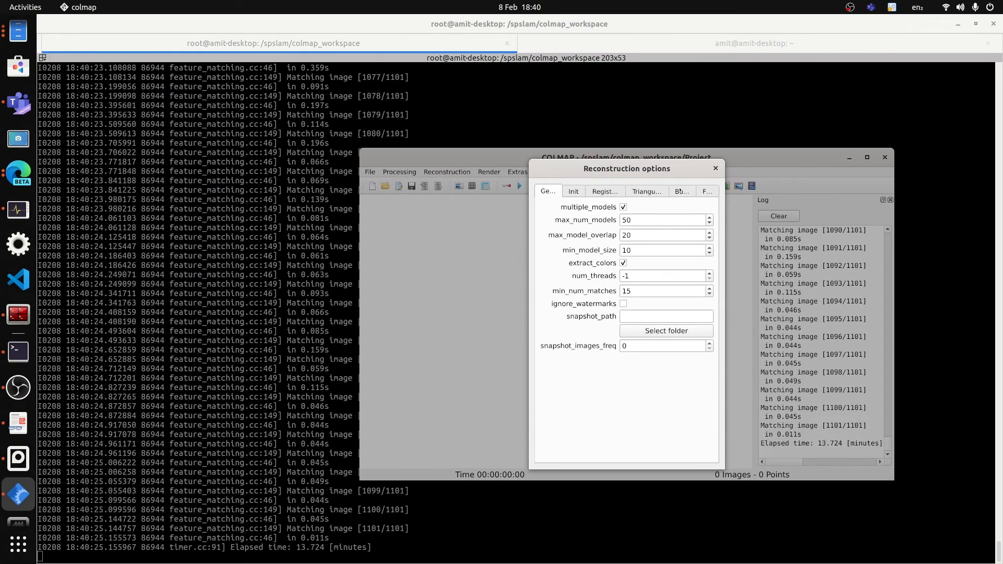
{"action": "left_click", "coordinate": [681, 193]}
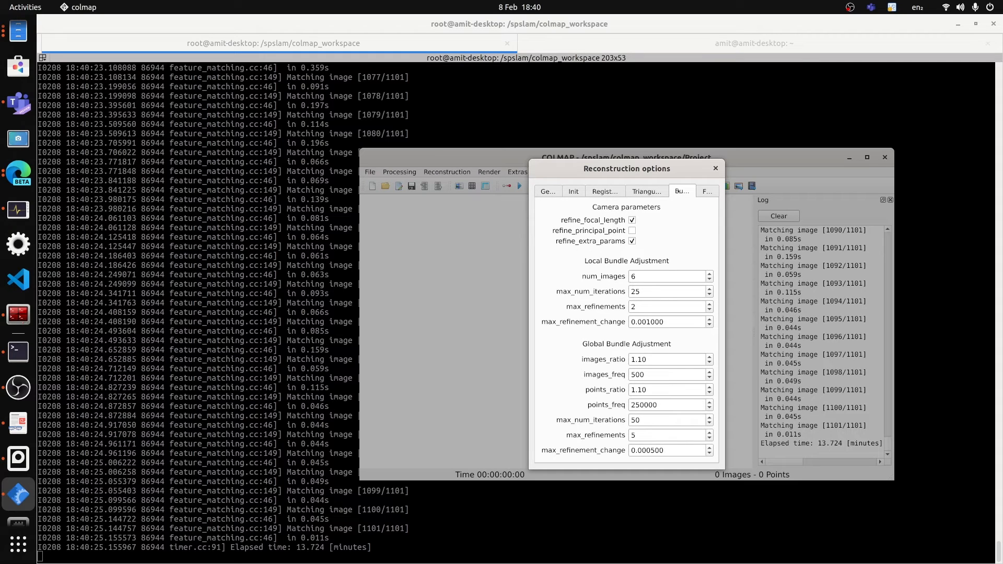
{"action": "left_click_drag", "start_coordinate": [725, 231], "coordinate": [812, 231]}
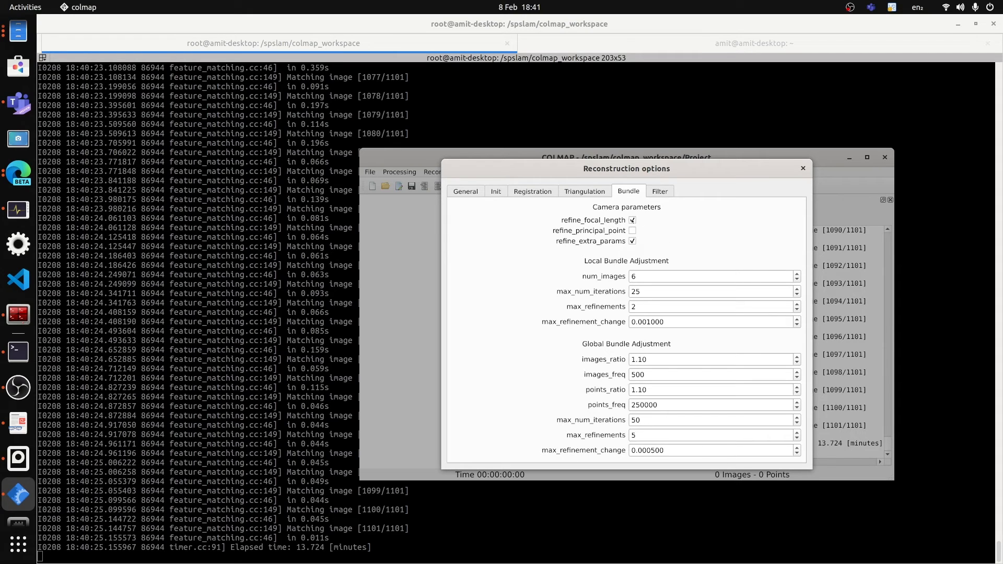
{"action": "left_click", "coordinate": [632, 220]}
{"action": "left_click", "coordinate": [803, 168]}
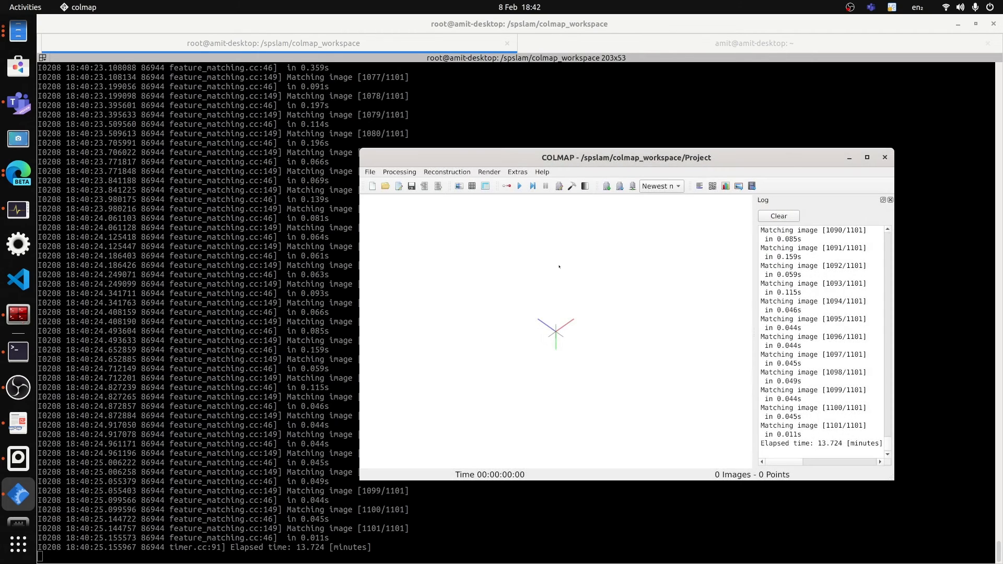
Start the reconstruction of the matched images and move the COLMAP window aside while it runs
{"action": "left_click", "coordinate": [444, 172]}
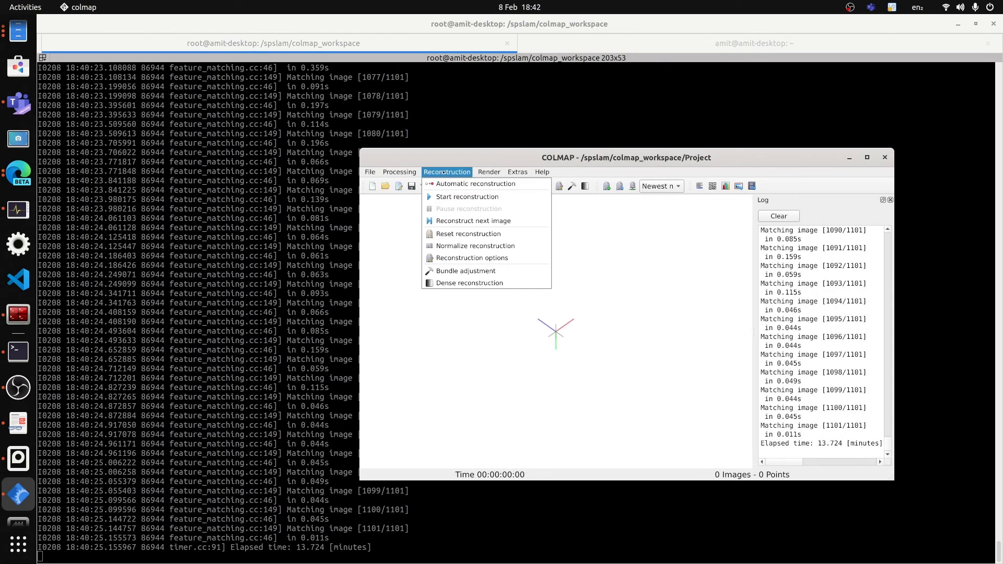
{"action": "left_click", "coordinate": [478, 198]}
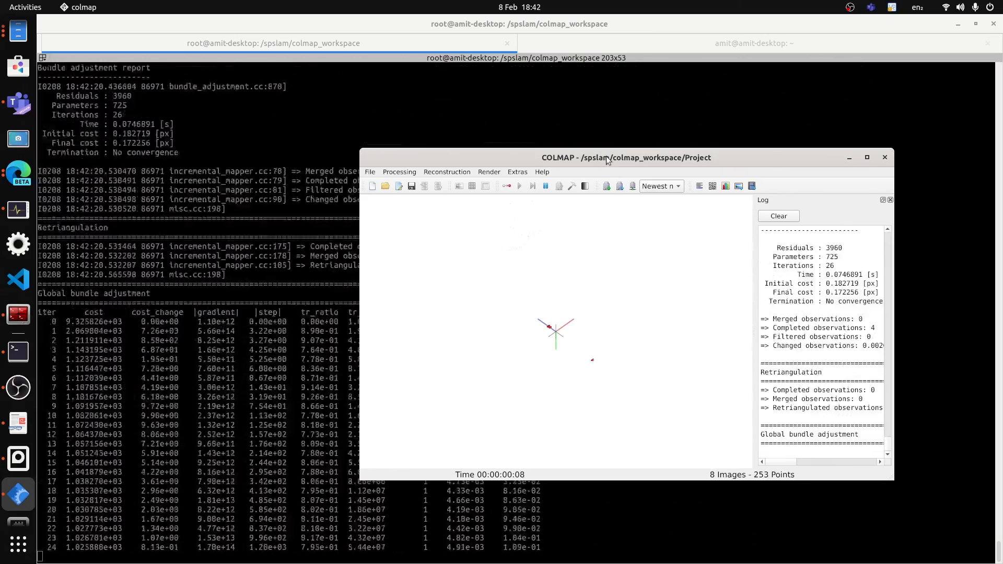
{"action": "left_click_drag", "start_coordinate": [607, 160], "coordinate": [550, 137]}
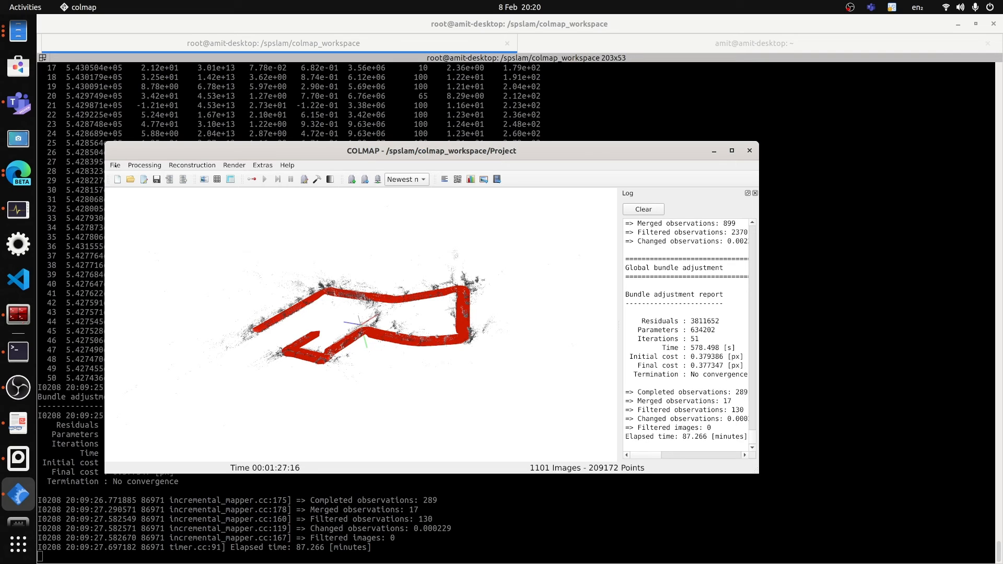
Export the reconstructed model as text into the /spslam/colmap_workspace folder
{"action": "left_click", "coordinate": [116, 166]}
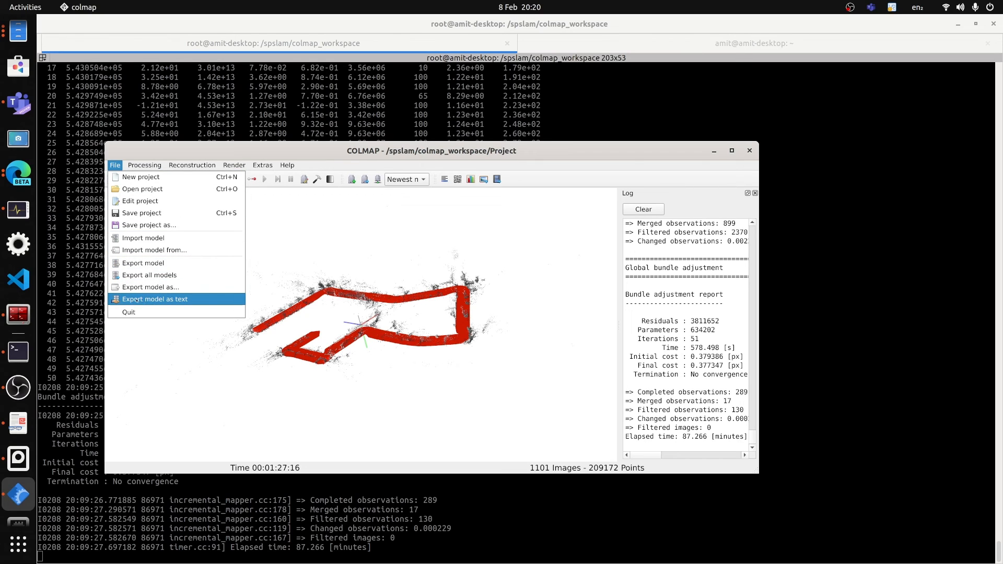
{"action": "left_click", "coordinate": [177, 299]}
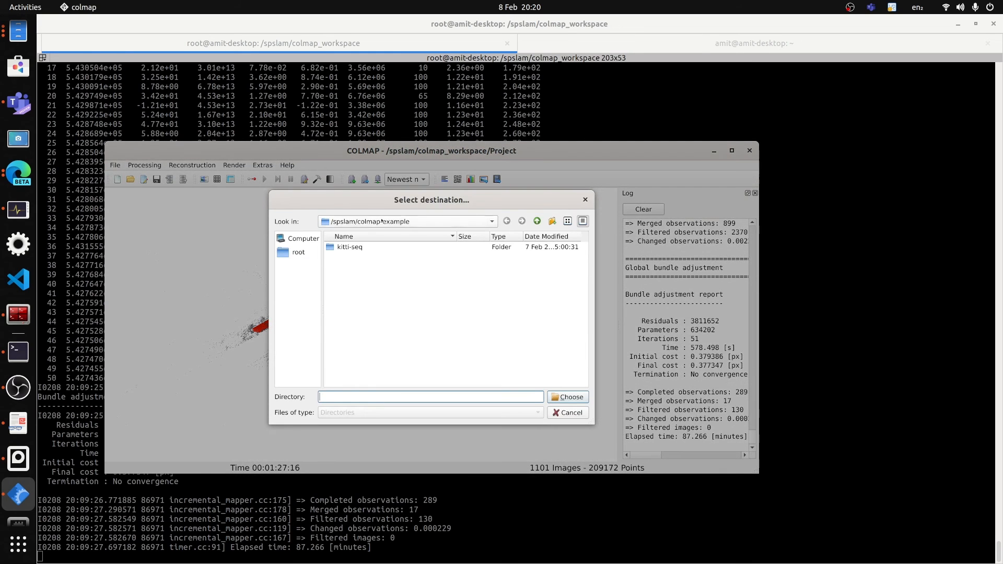
{"action": "left_click", "coordinate": [537, 221]}
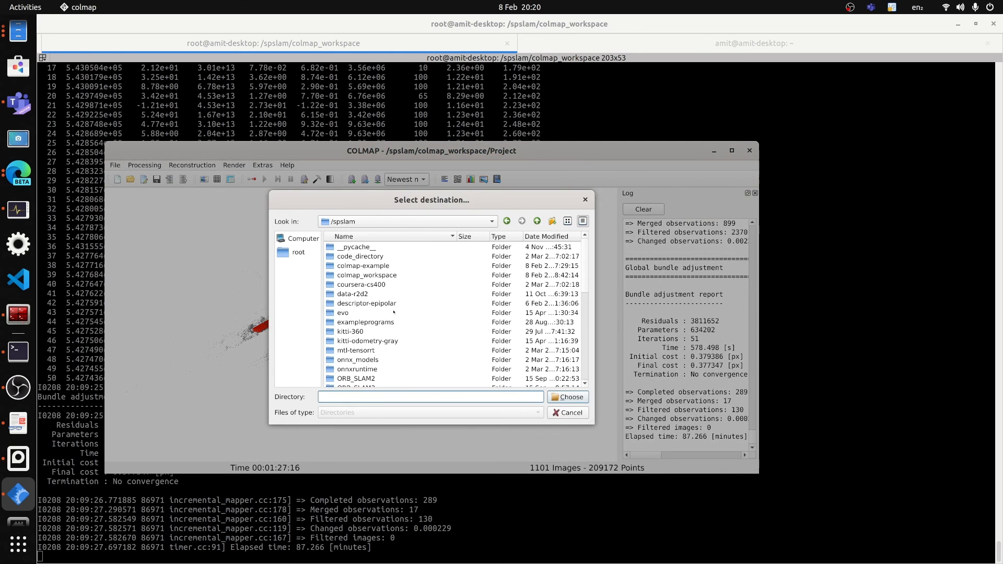
{"action": "double_click", "coordinate": [379, 276]}
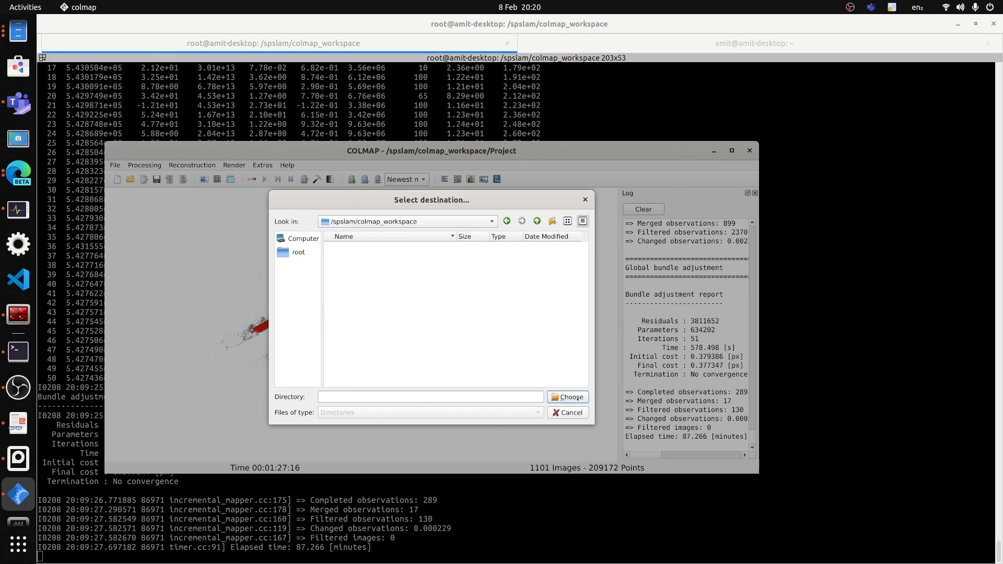
{"action": "left_click", "coordinate": [568, 397]}
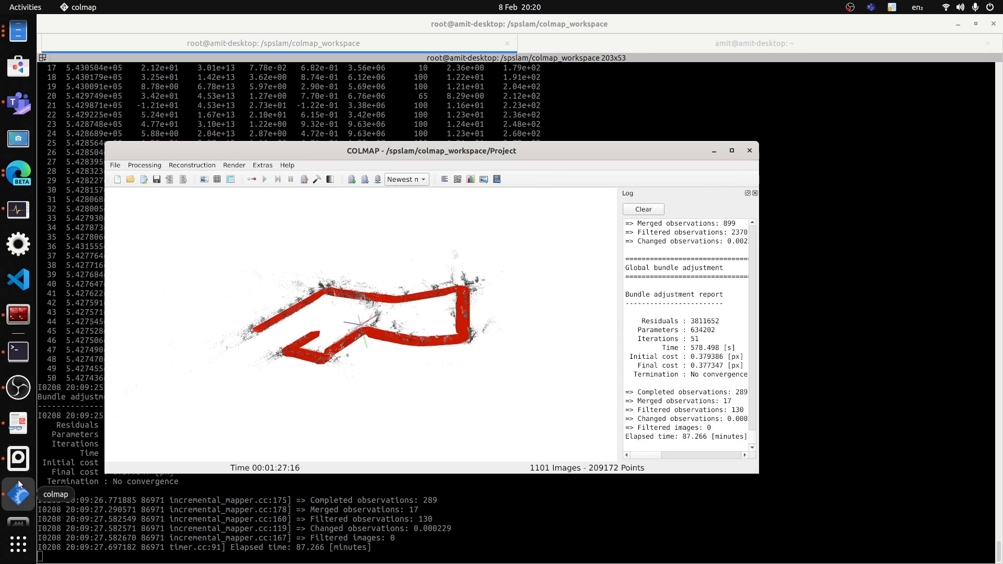
Switch to the file manager and reopen the colmap_workspace folder inside docker to look over the exported files
{"action": "left_click", "coordinate": [19, 458]}
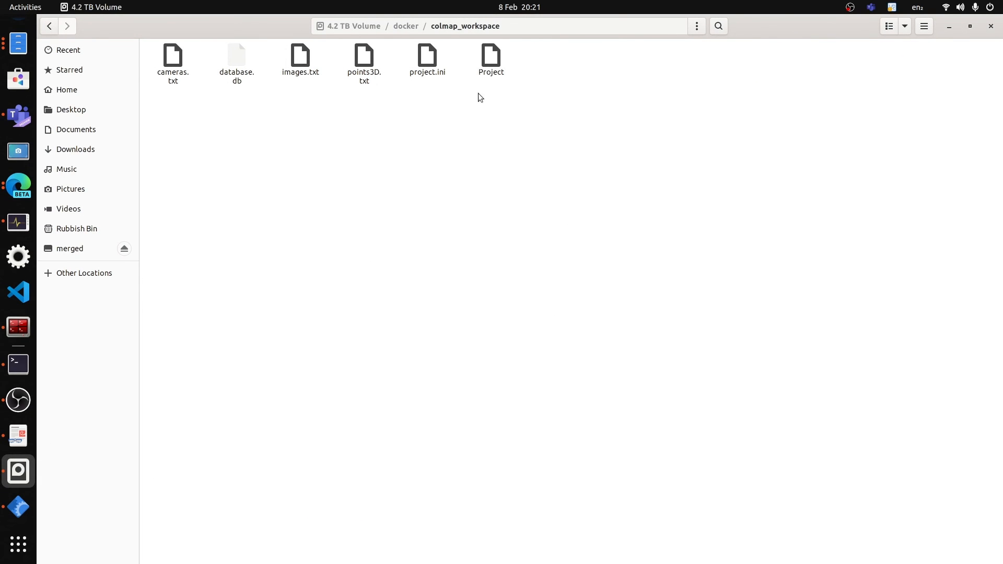
{"action": "left_click", "coordinate": [406, 27]}
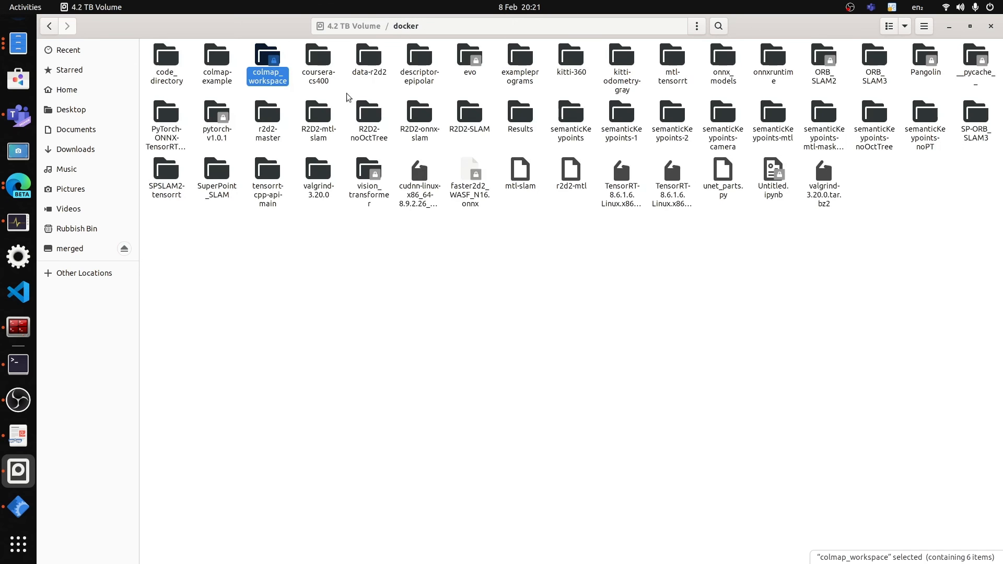
{"action": "double_click", "coordinate": [265, 78]}
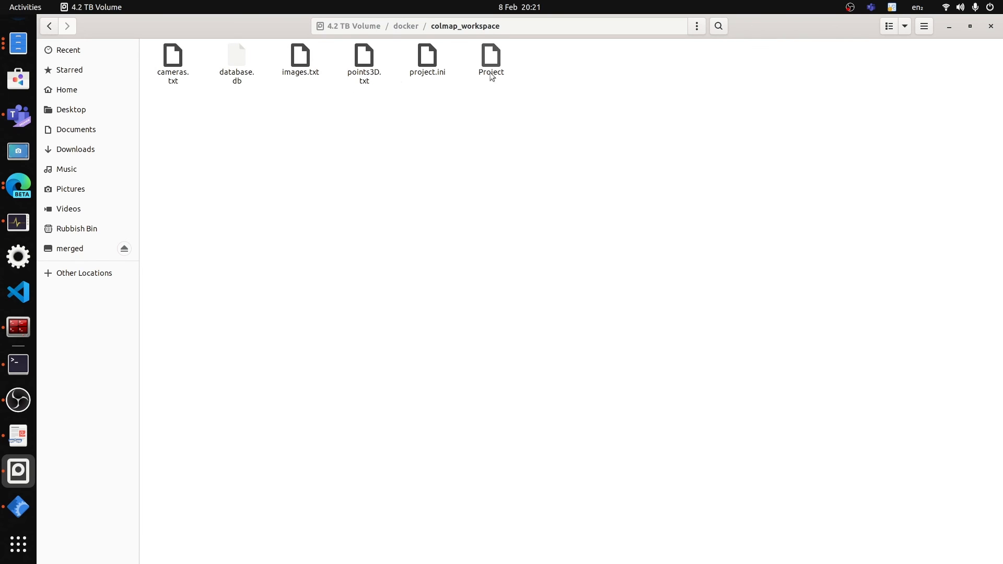
Open cameras.txt in the text editor to check the exported camera parameters, and close it
{"action": "right_click", "coordinate": [171, 75]}
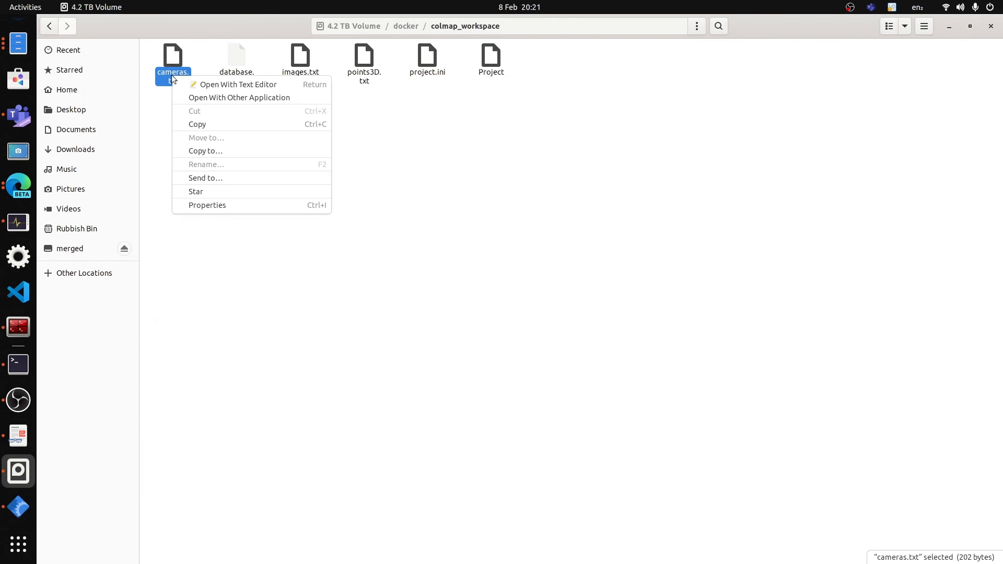
{"action": "left_click", "coordinate": [192, 80]}
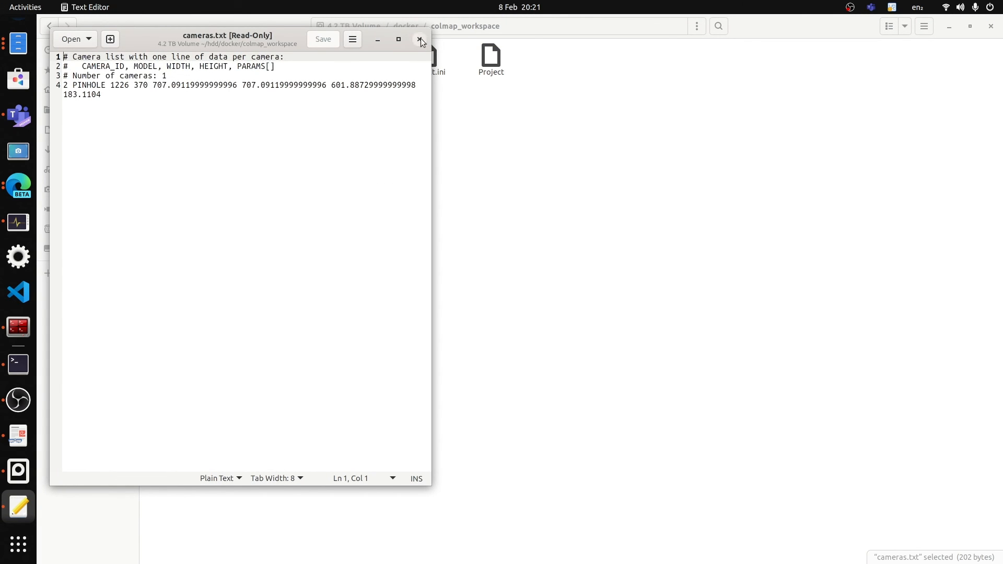
{"action": "left_click", "coordinate": [420, 39]}
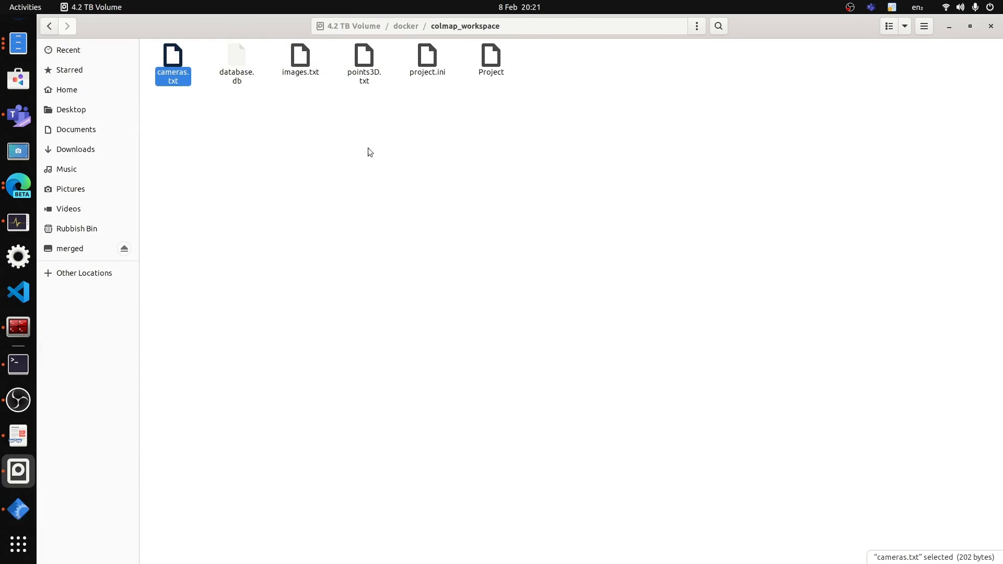
Open images.txt from the colmap_workspace folder in the text editor and reposition the editor window
{"action": "left_click", "coordinate": [299, 69]}
{"action": "right_click", "coordinate": [300, 68]}
{"action": "left_click", "coordinate": [320, 75]}
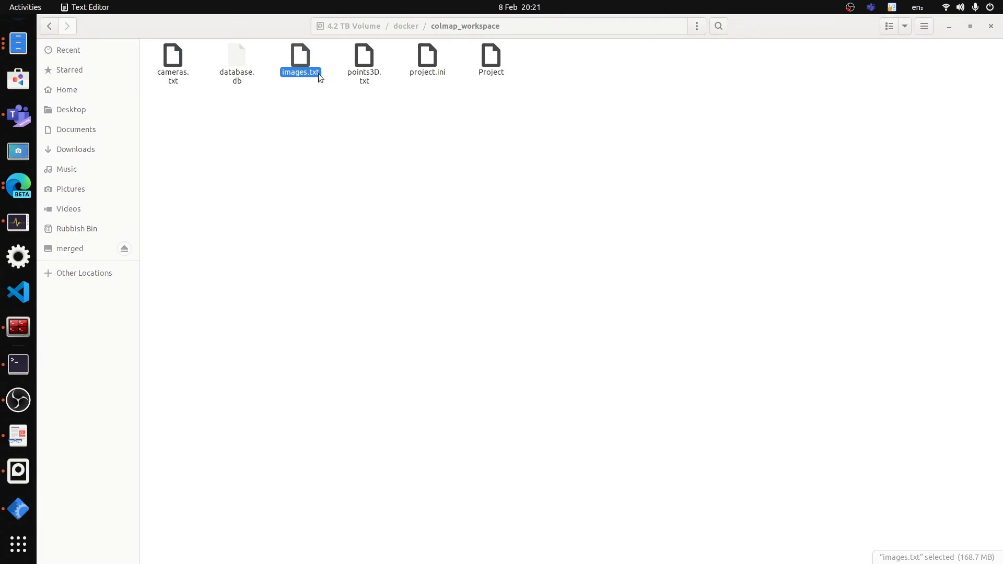
{"action": "left_click_drag", "start_coordinate": [175, 39], "coordinate": [299, 74]}
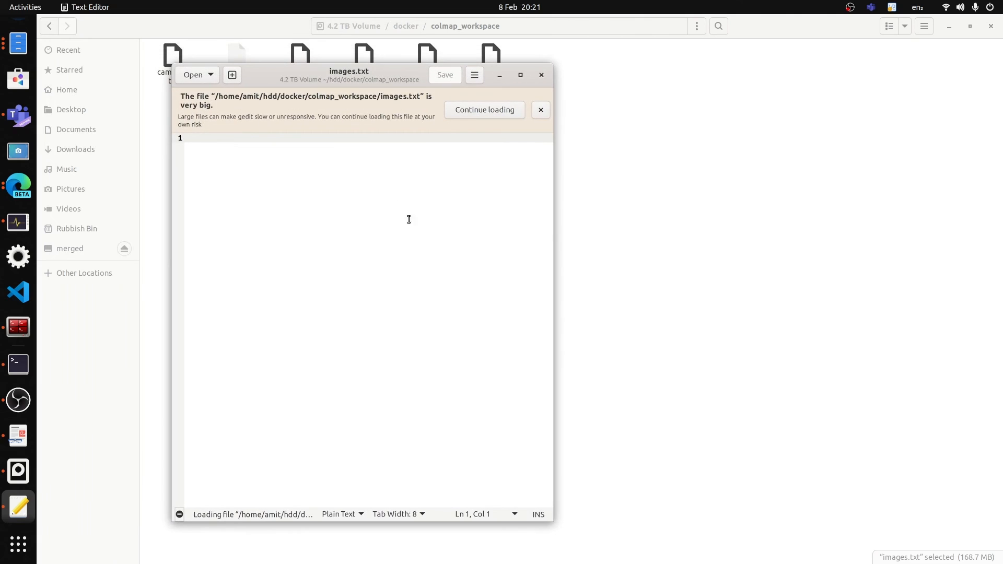